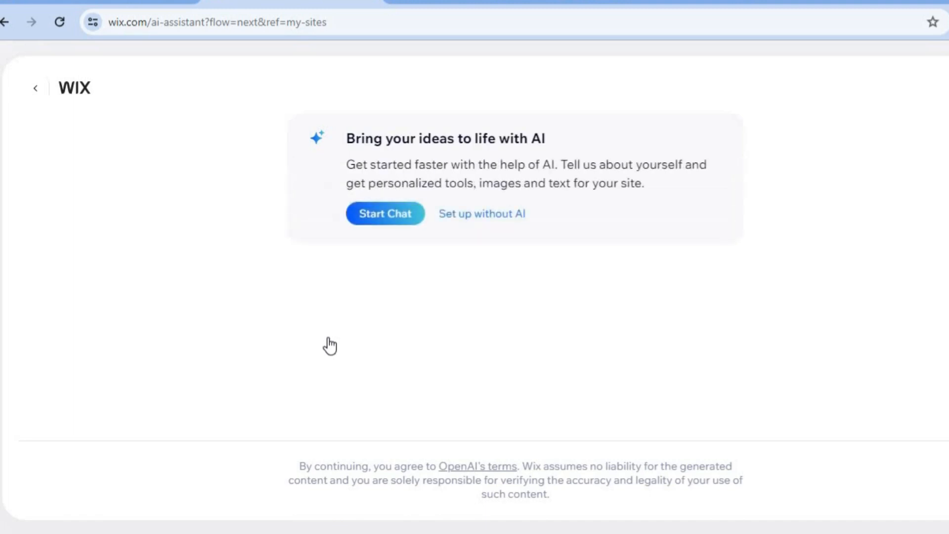
Step: Start site setup without AI and set the website type to Photography Portfolio
left_click(494, 226)
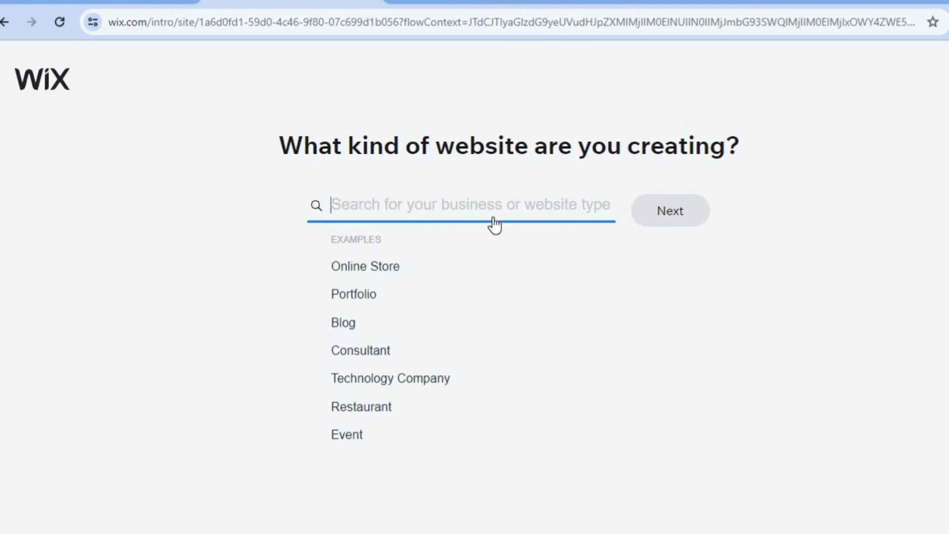
right_click(435, 210)
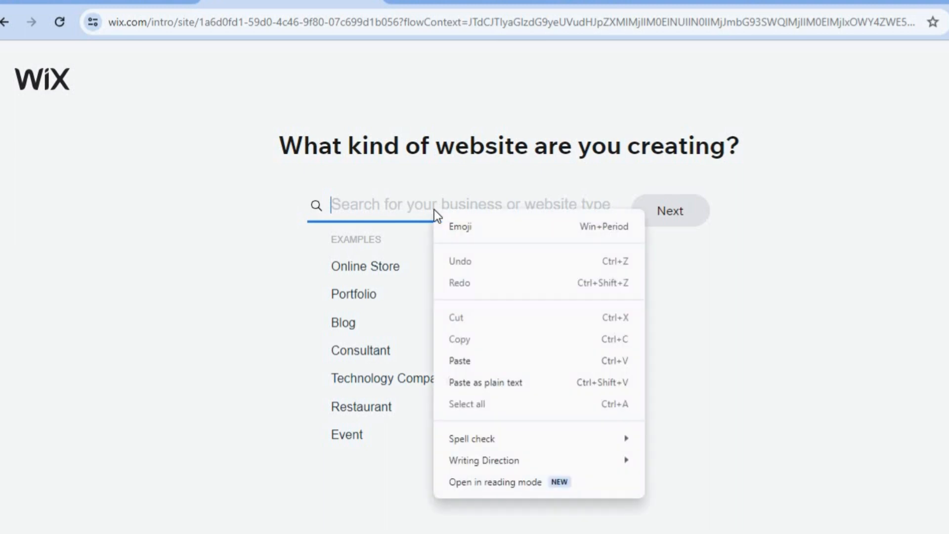
left_click(461, 359)
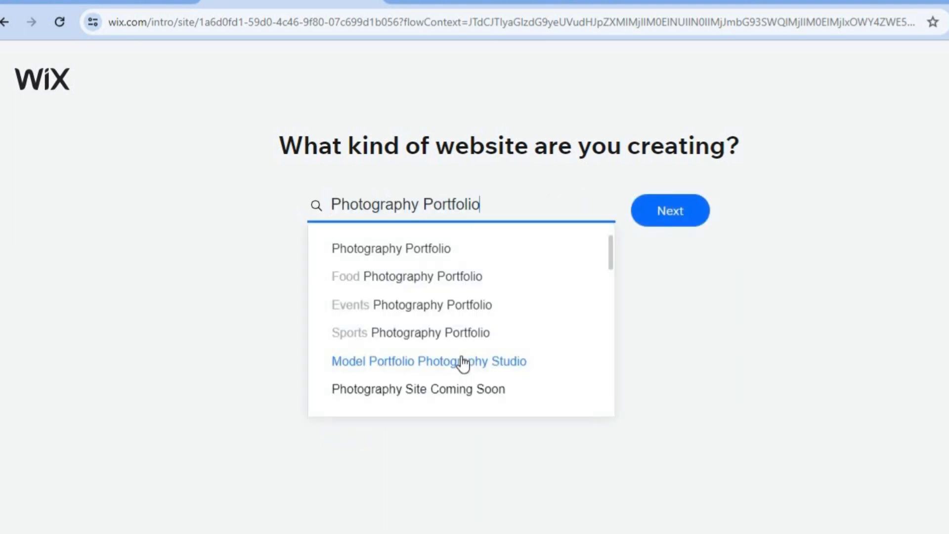
left_click(684, 209)
Step: Name the website "test photo" and continue the setup
left_click(512, 240)
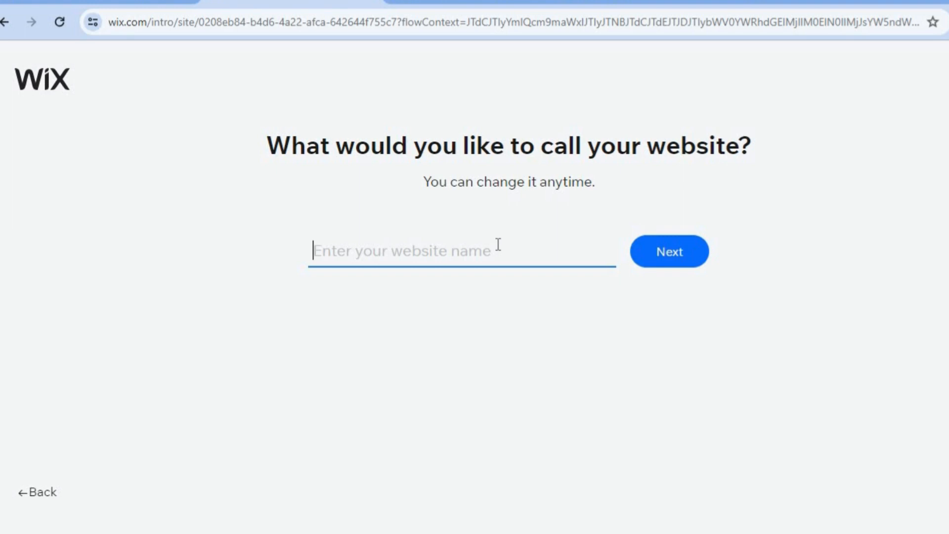
type("test")
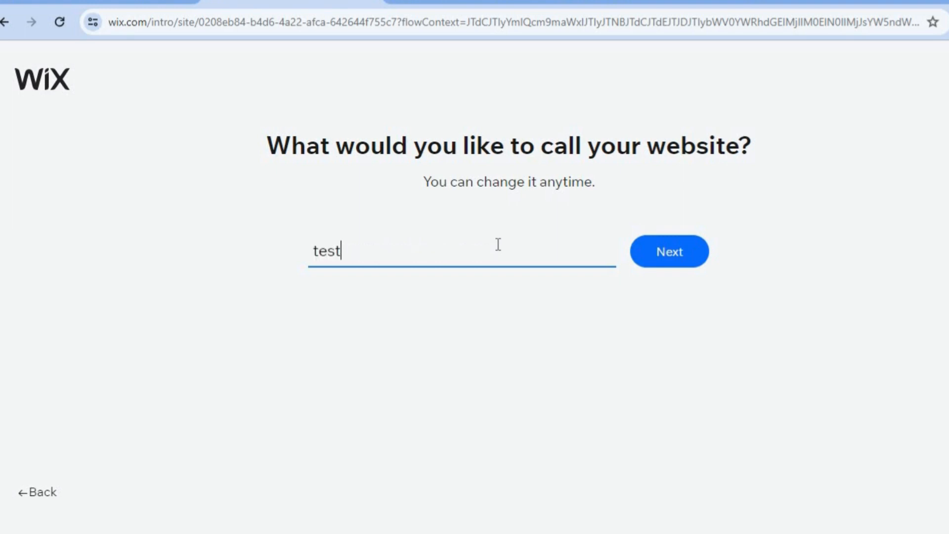
type(" photo")
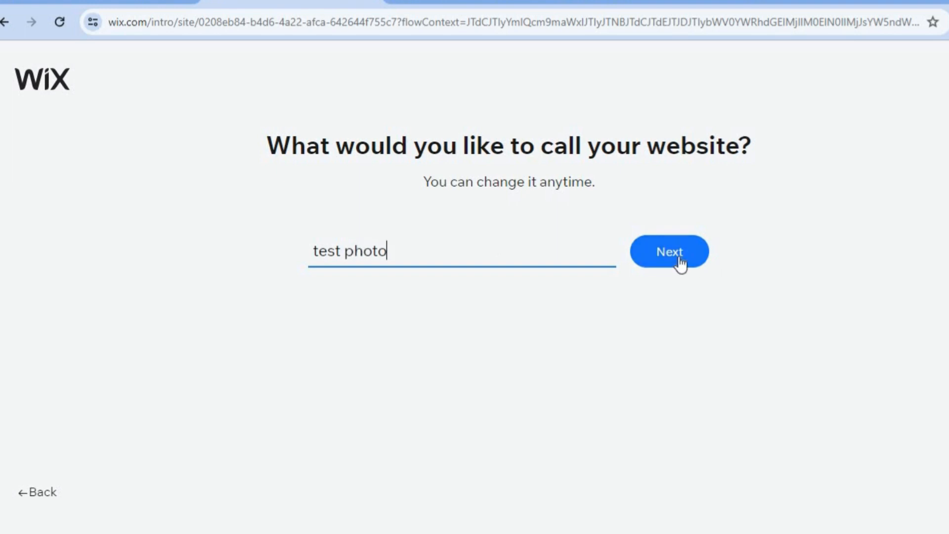
left_click(679, 259)
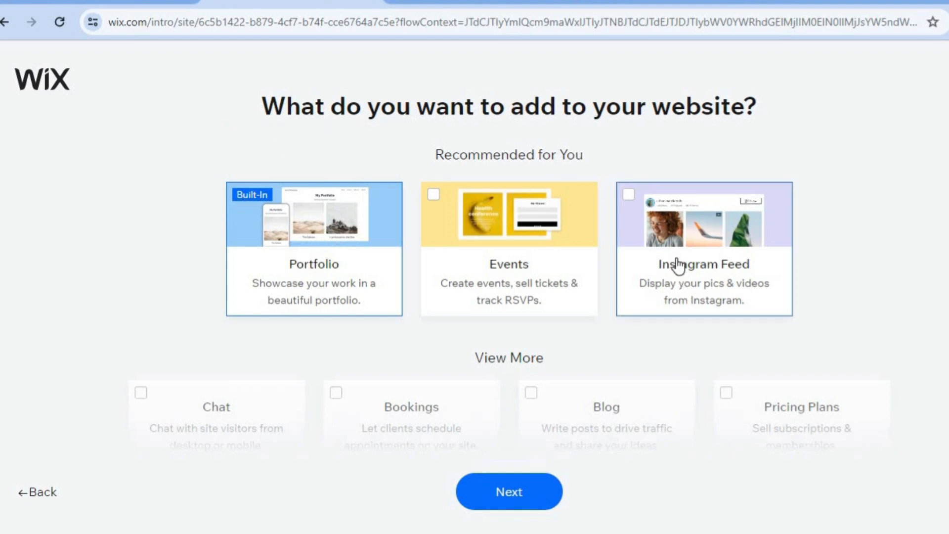
Step: Add the Instagram Feed feature to the website and choose to begin designing with a template
left_click(642, 229)
scroll(852, 239, "down", 5)
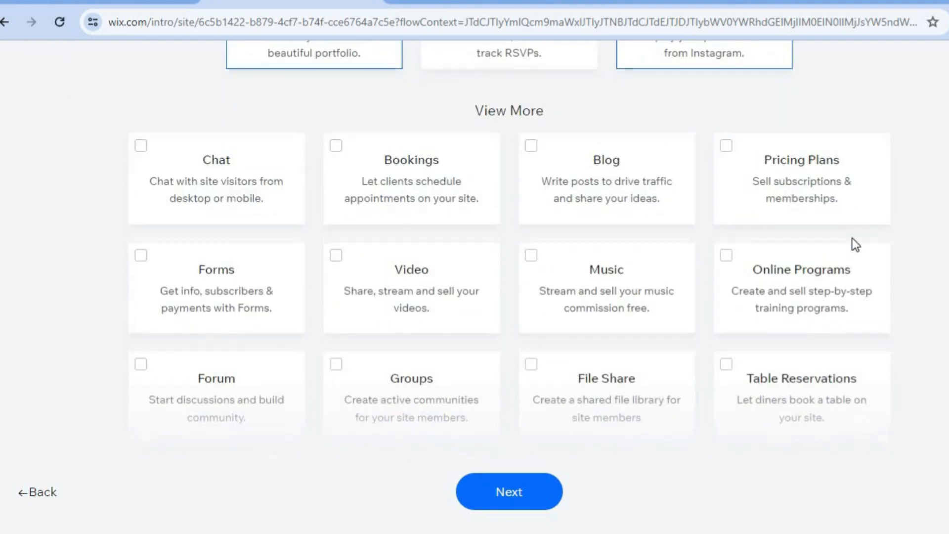
scroll(856, 245, "down", 2)
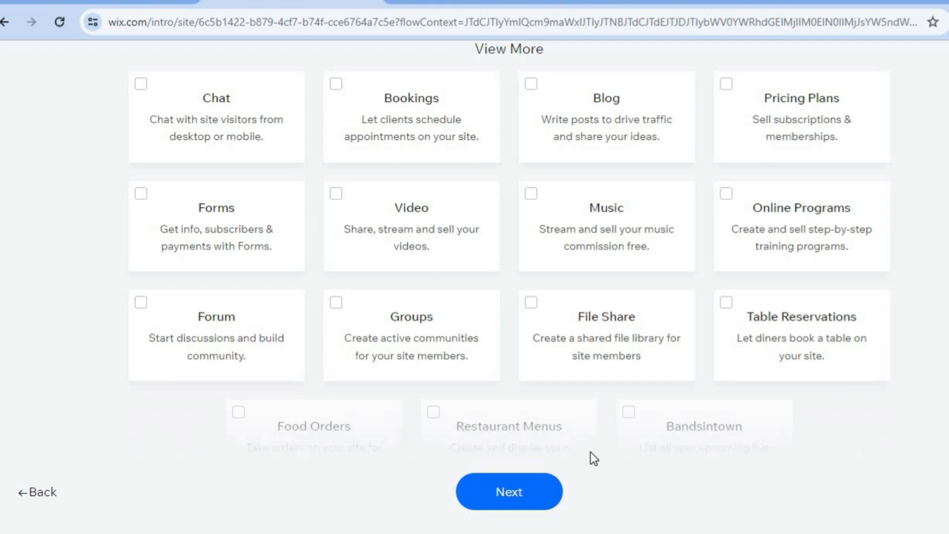
left_click(523, 493)
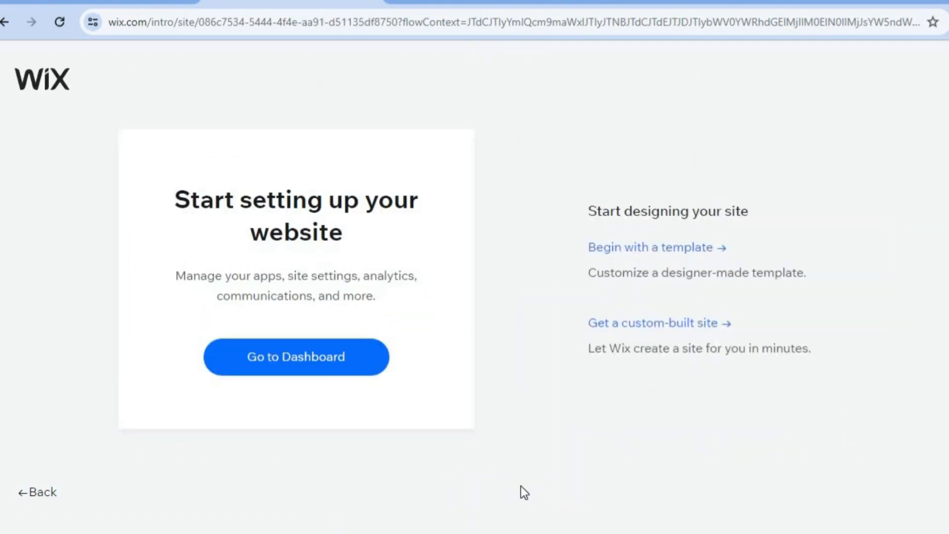
left_click(667, 253)
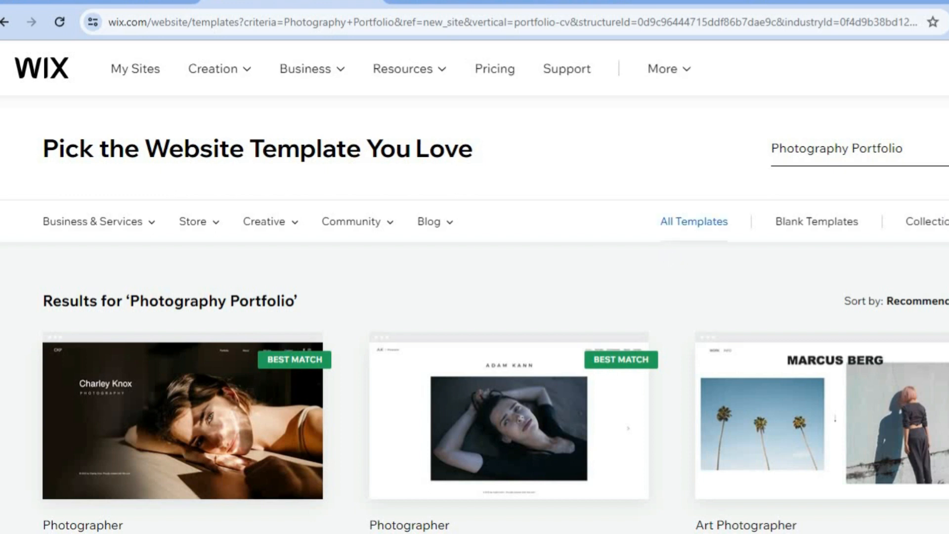
Step: Look through the first page of template results for Photography Portfolio
scroll(475, 289, "down", 1)
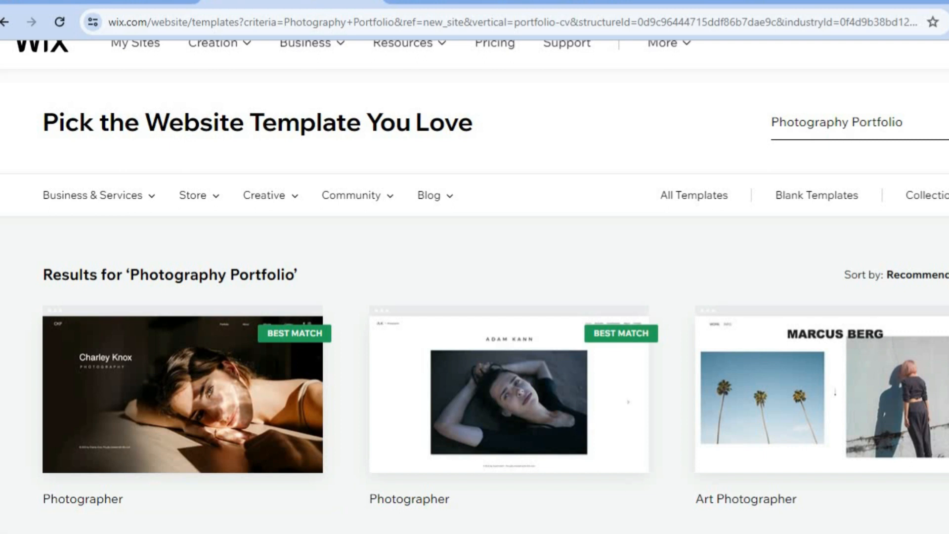
scroll(474, 286, "down", 1)
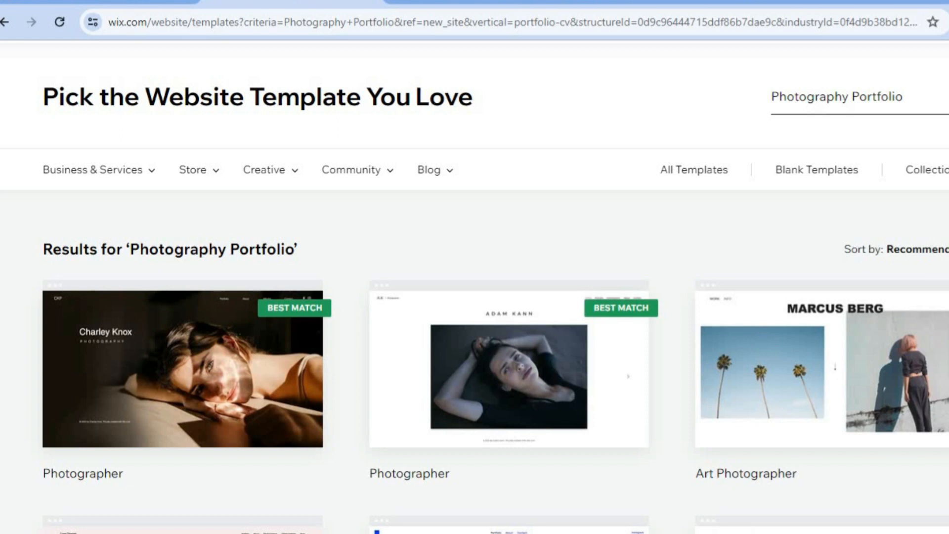
scroll(475, 287, "down", 1)
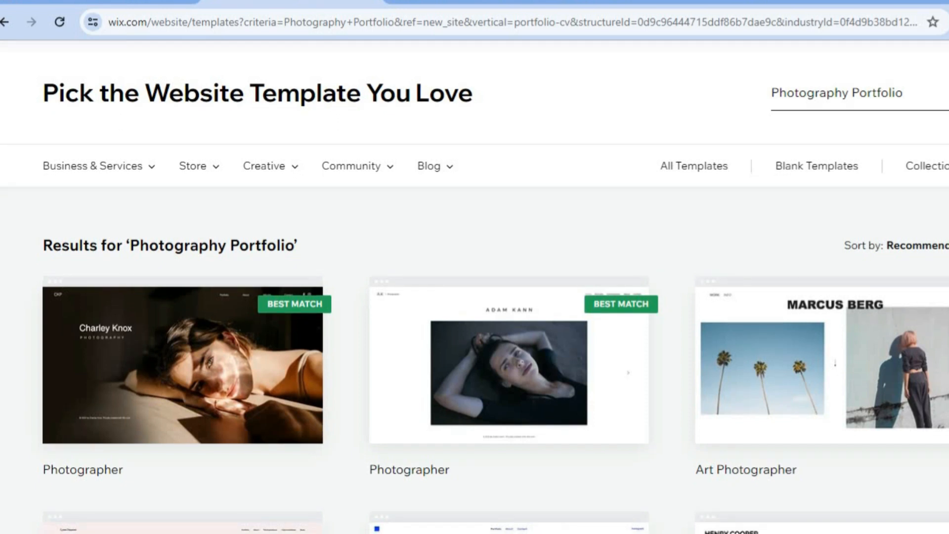
scroll(475, 287, "down", 3)
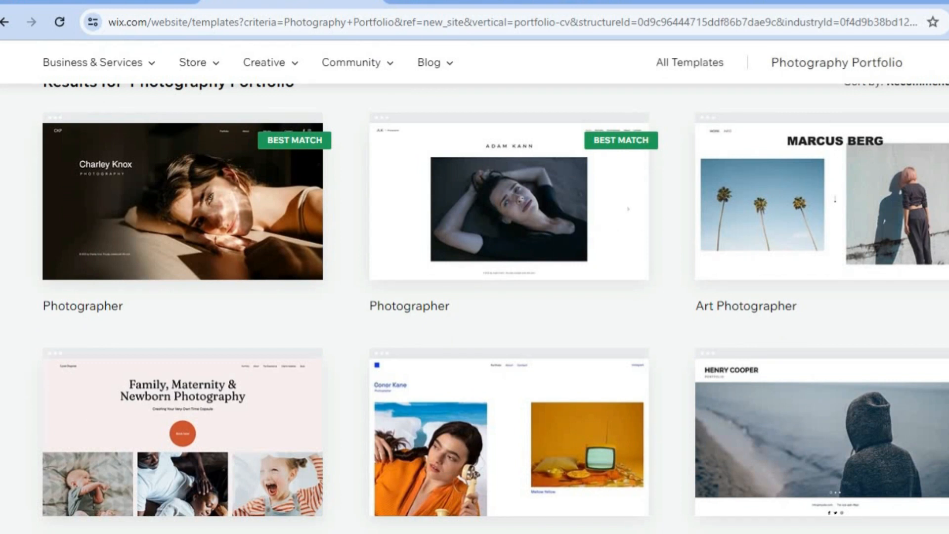
scroll(475, 297, "down", 1)
scroll(474, 307, "down", 7)
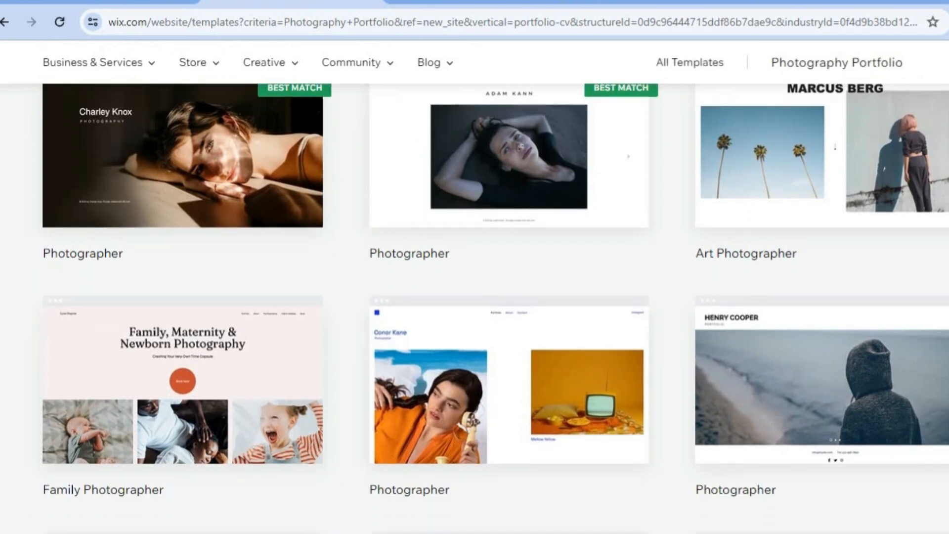
scroll(475, 306, "down", 4)
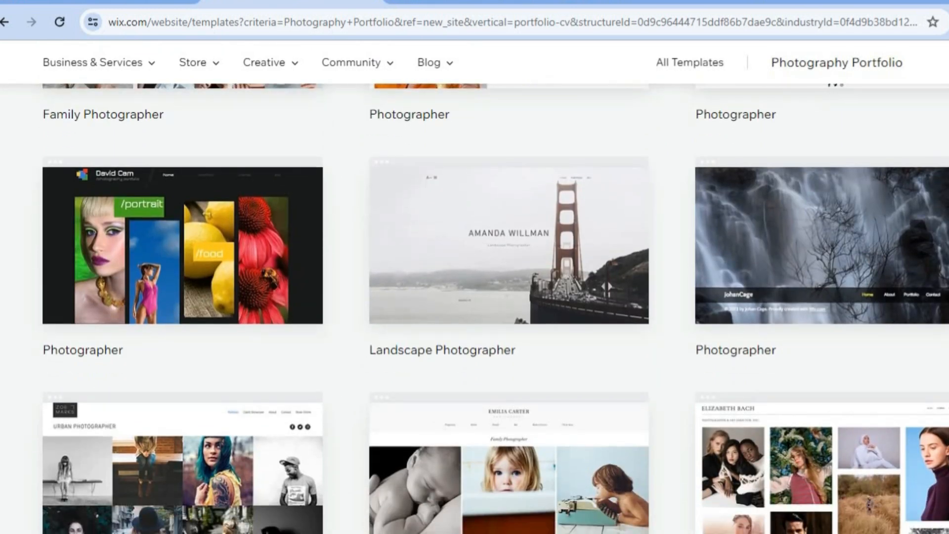
scroll(475, 297, "down", 4)
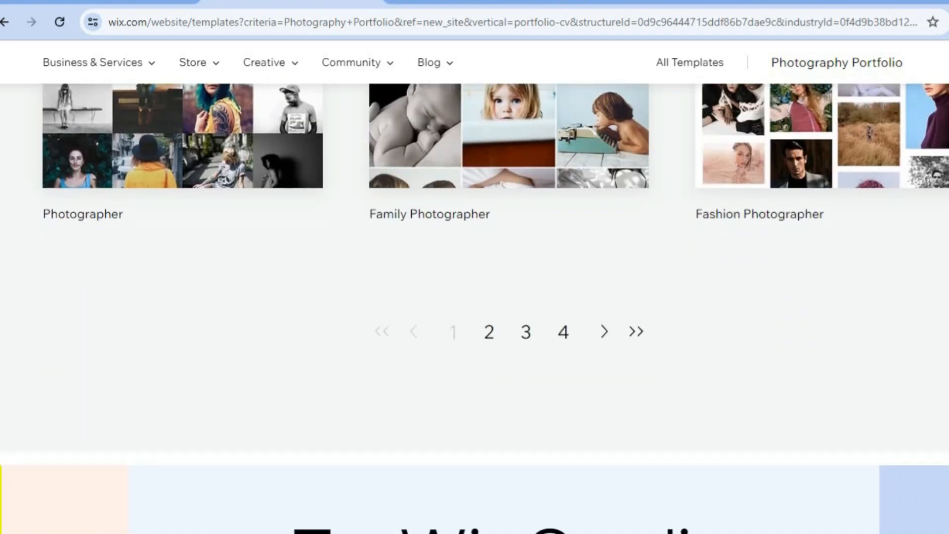
scroll(475, 297, "up", 13)
scroll(475, 307, "up", 4)
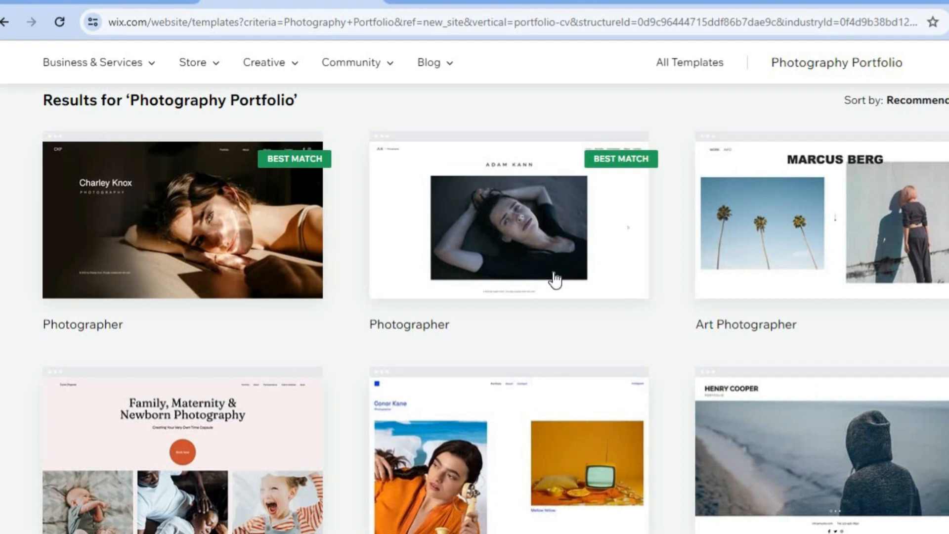
Step: Open the first Best Match Photographer template for editing and dismiss the AI site content offer
mouse_move(242, 245)
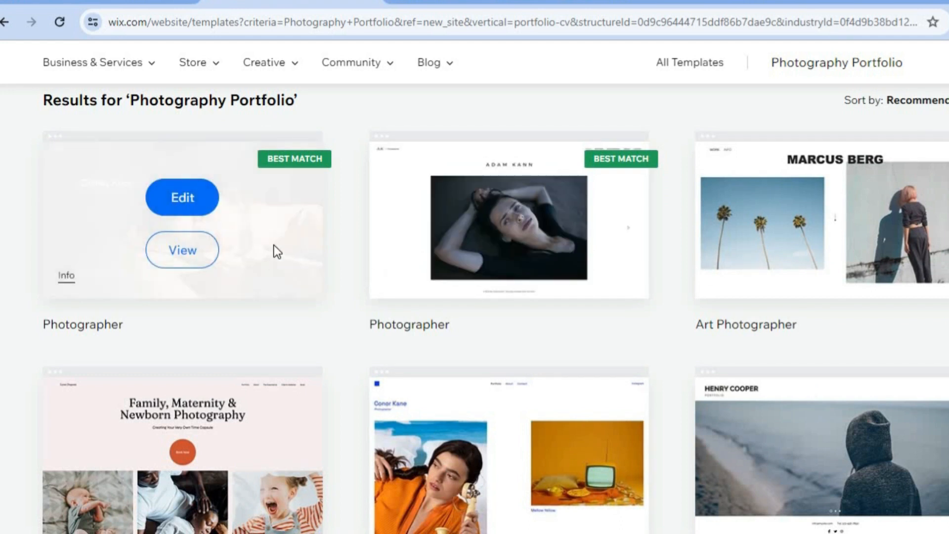
mouse_move(206, 255)
left_click(186, 195)
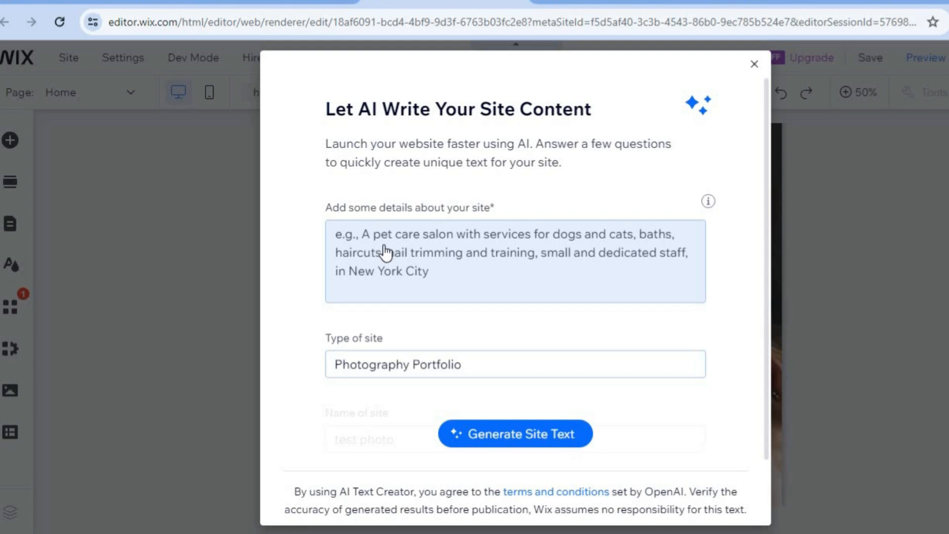
left_click(754, 65)
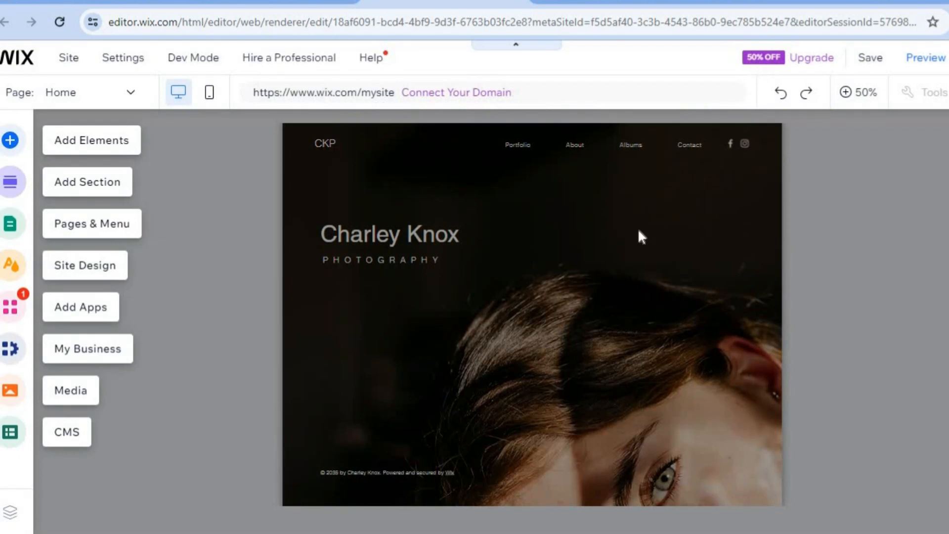
Step: Replace the header's paragraph text with TEST through Quick Edit
left_click(855, 102)
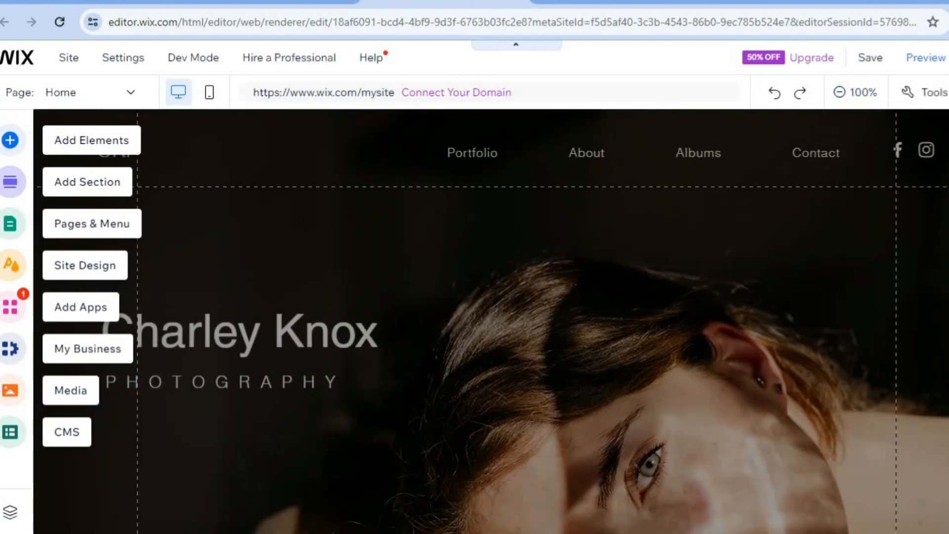
scroll(491, 322, "down", 3)
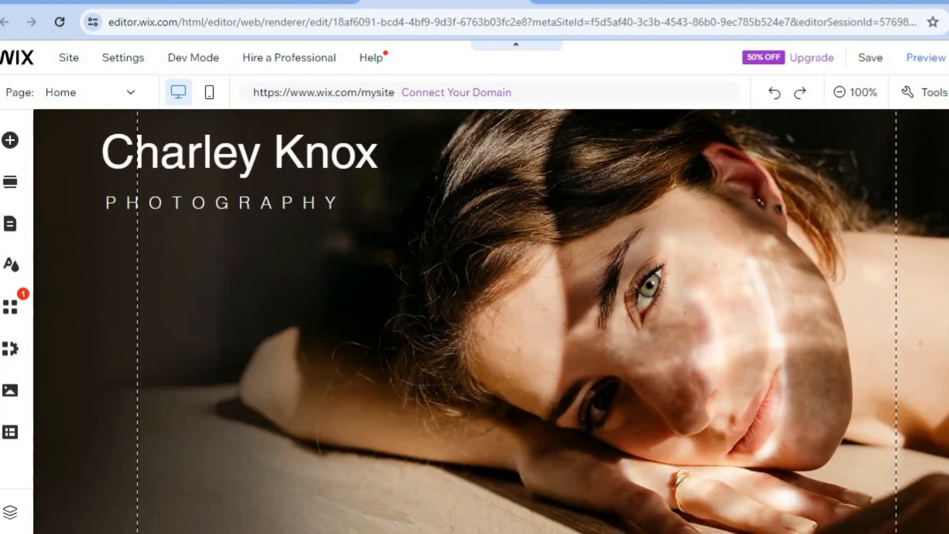
scroll(492, 321, "down", 3)
scroll(492, 322, "up", 6)
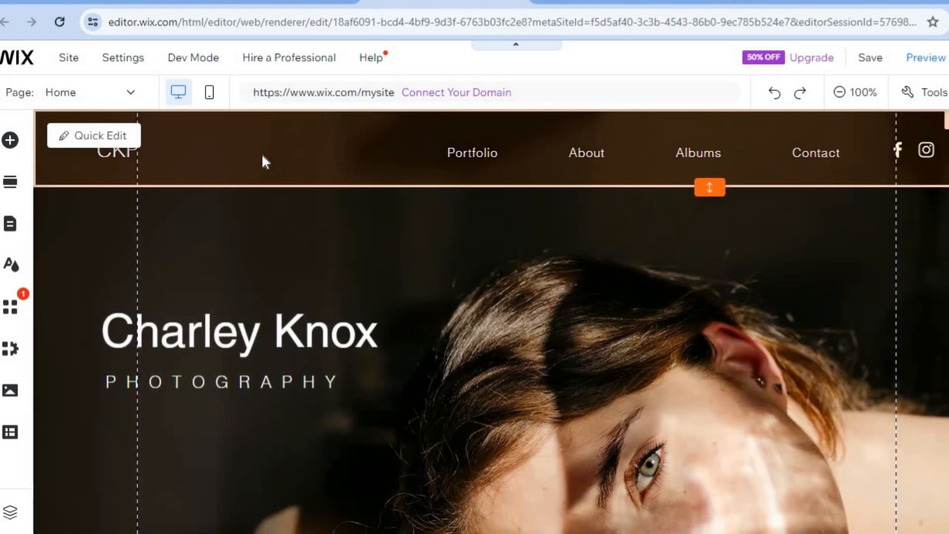
left_click(109, 135)
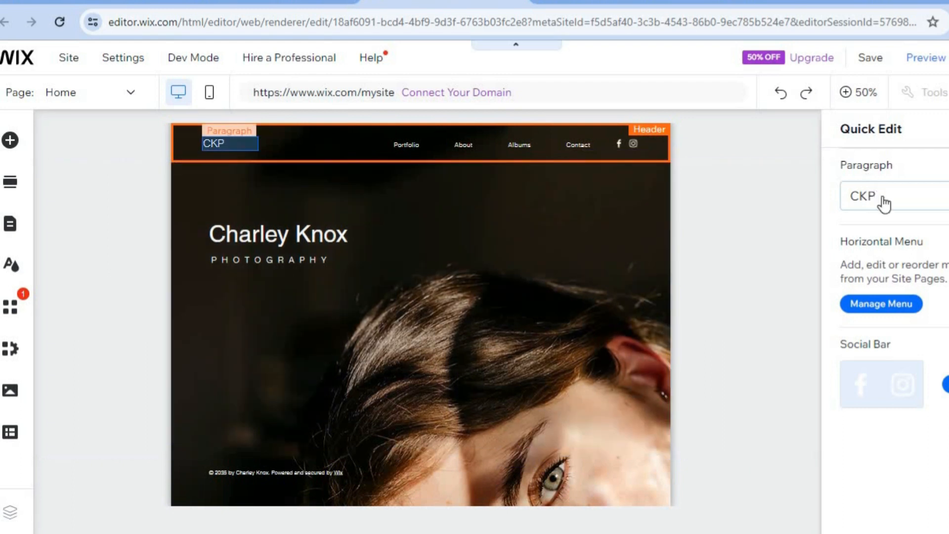
left_click(884, 202)
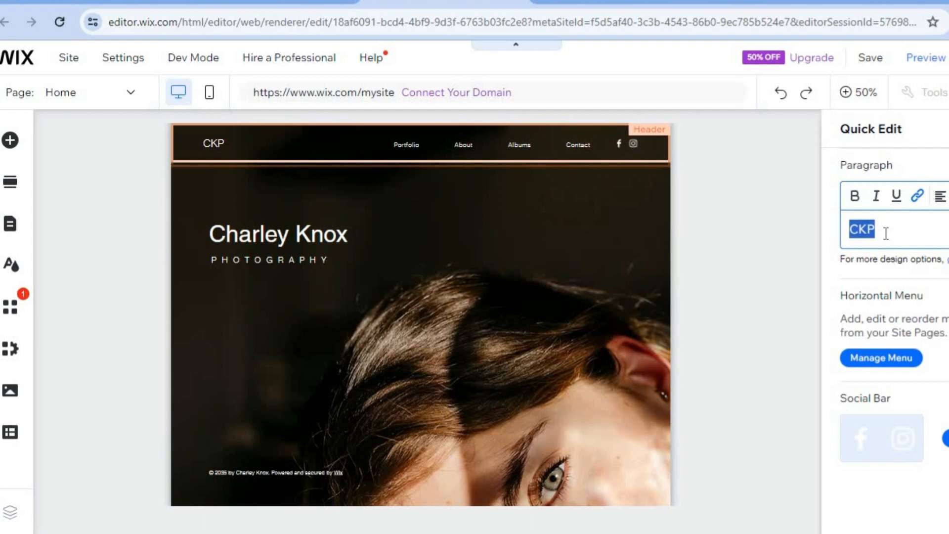
type("TEST")
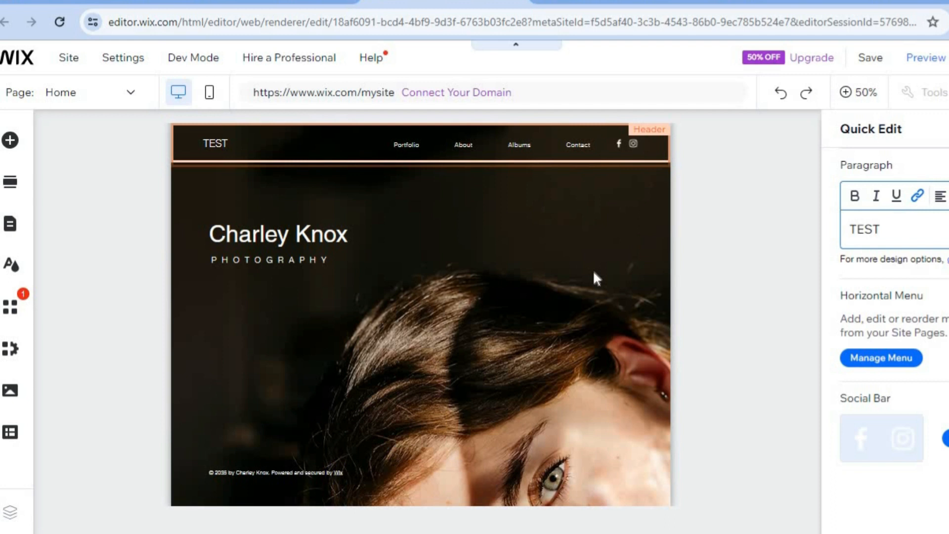
Step: Open the Welcome section's title for editing in Quick Edit, and close Quick Edit without changing it
left_click(456, 287)
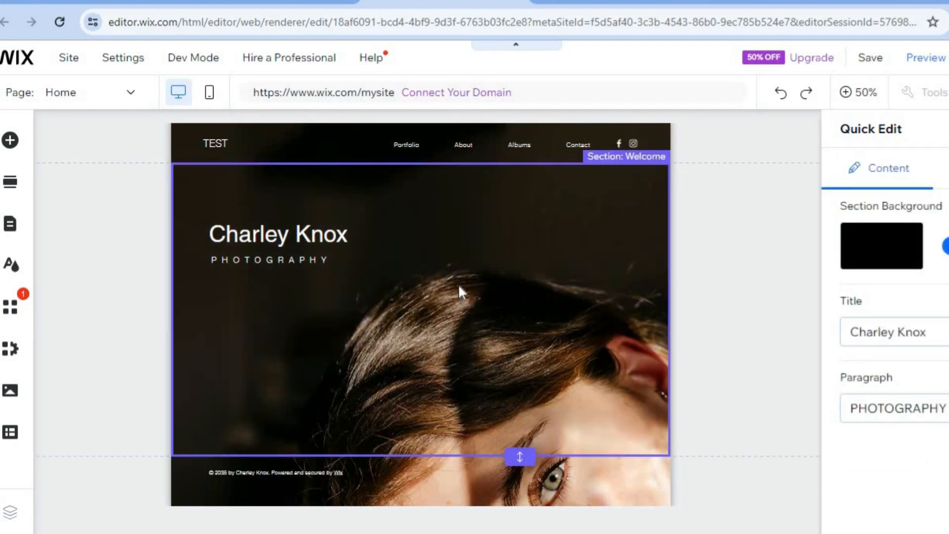
left_click(923, 340)
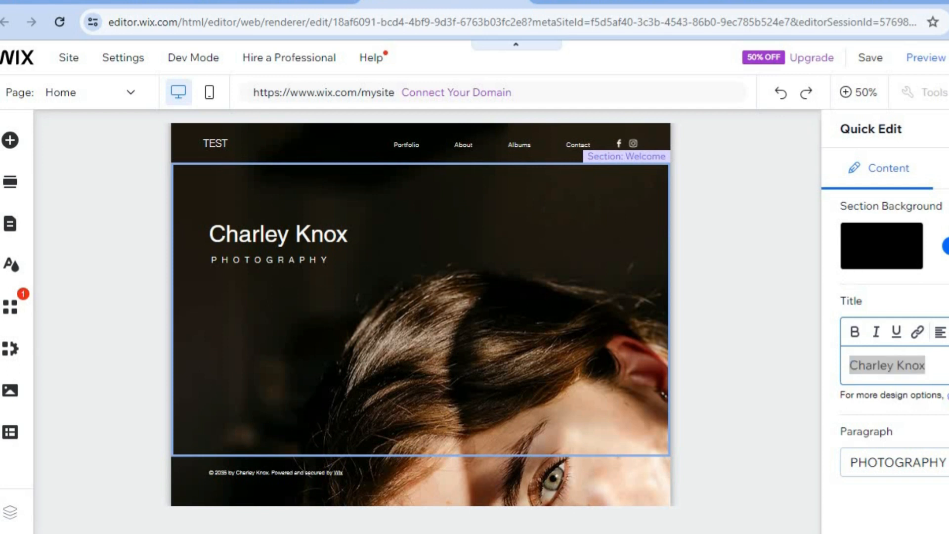
left_click(948, 129)
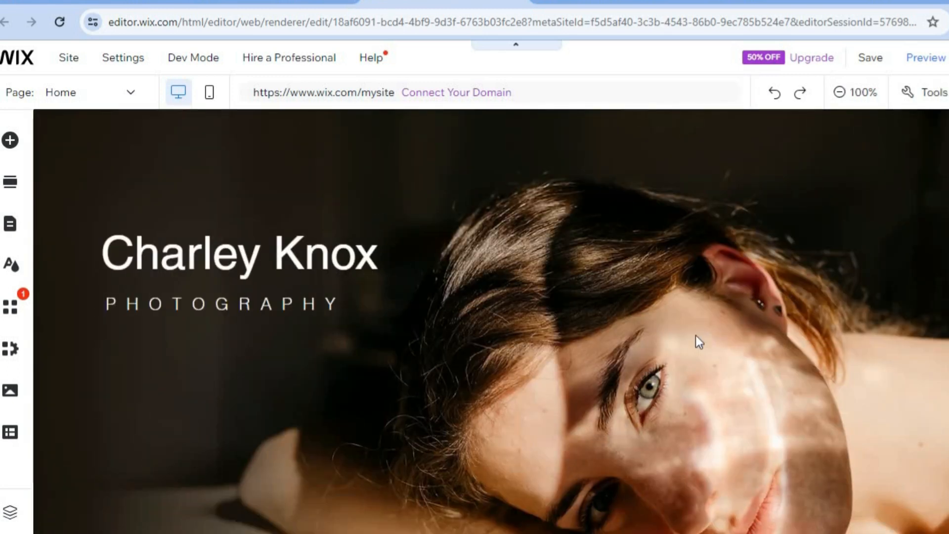
Step: Select the second column of the Welcome section's strip and look over the home page
scroll(757, 304, "up", 2)
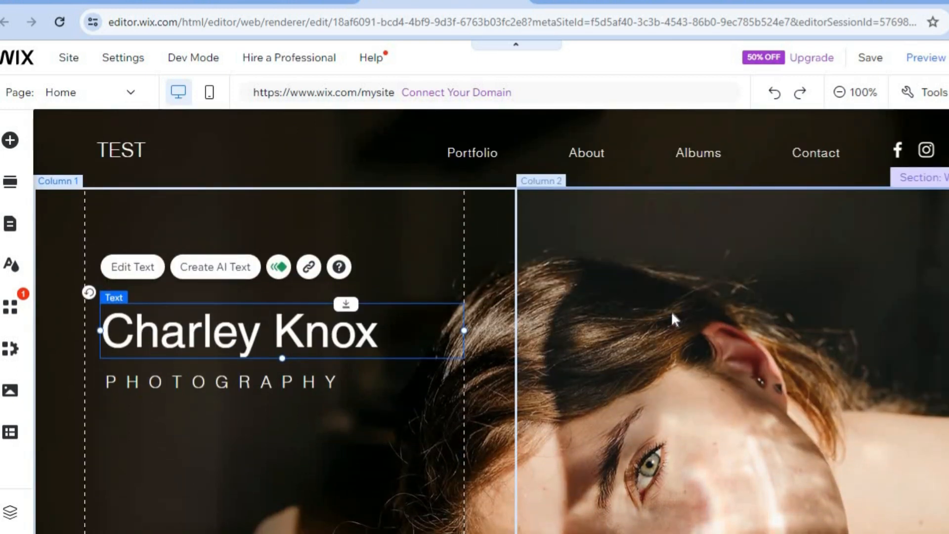
left_click(707, 317)
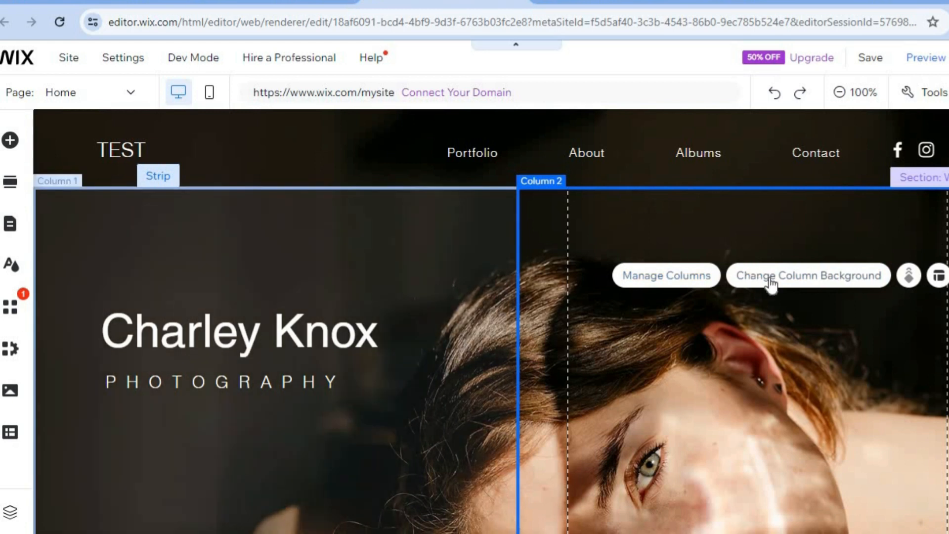
scroll(491, 322, "down", 2)
scroll(634, 322, "down", 2)
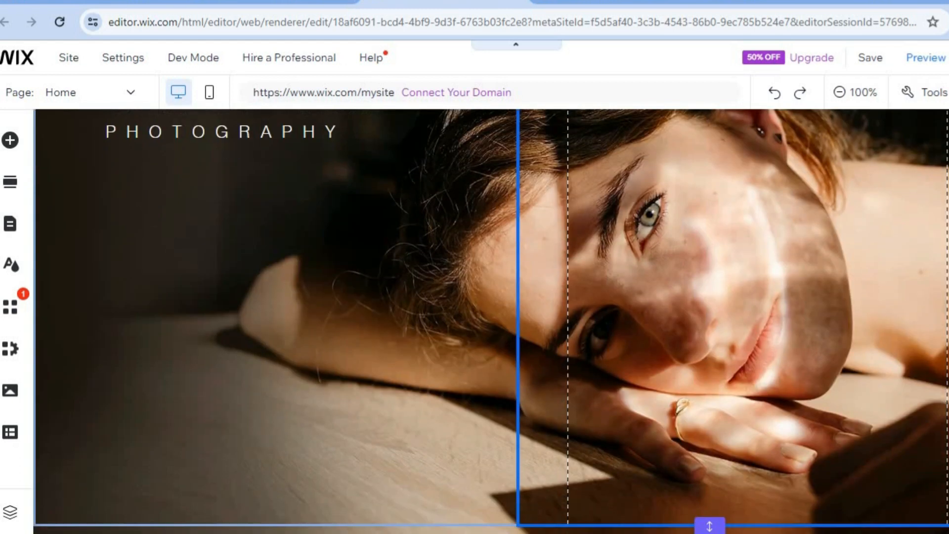
scroll(635, 322, "up", 4)
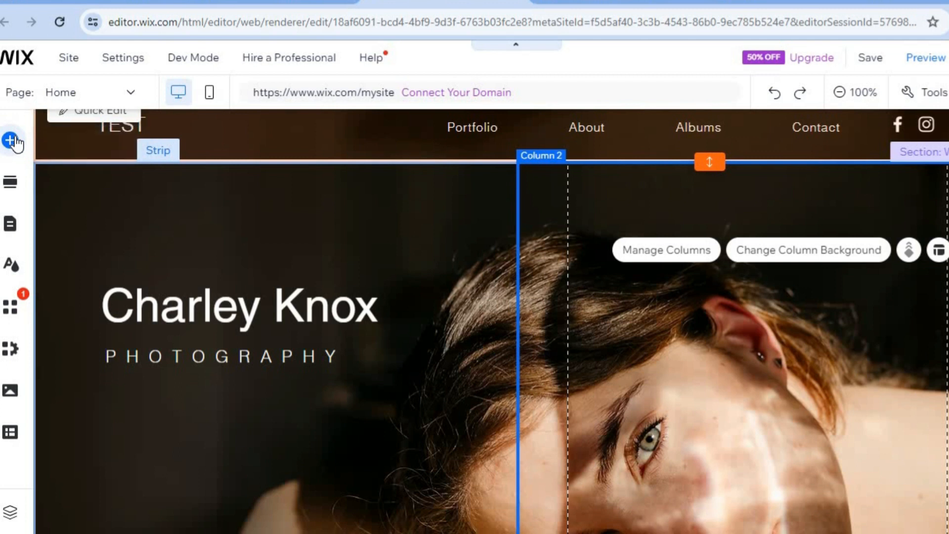
Step: Add a Heading 3 themed text element to the Welcome section's first column, just below the PHOTOGRAPHY line
left_click(11, 141)
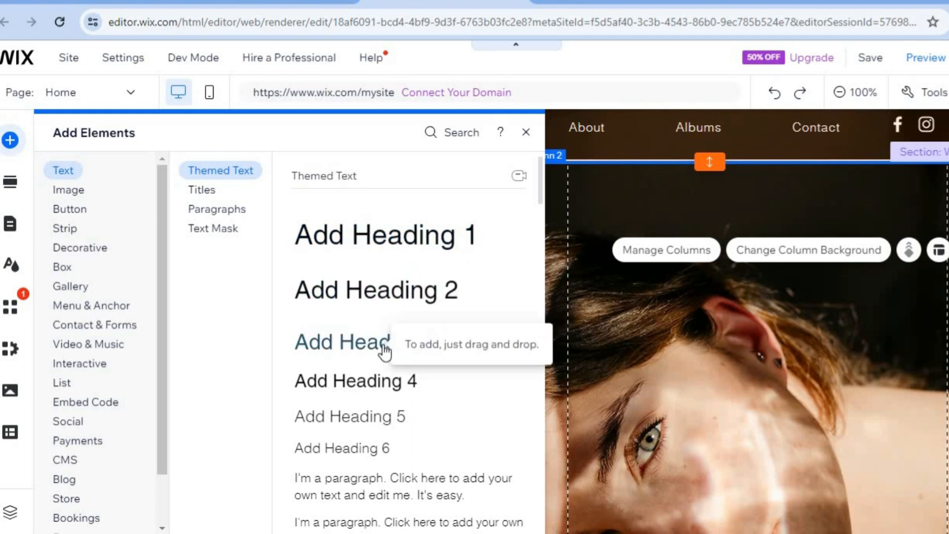
left_click_drag(385, 352, 384, 346)
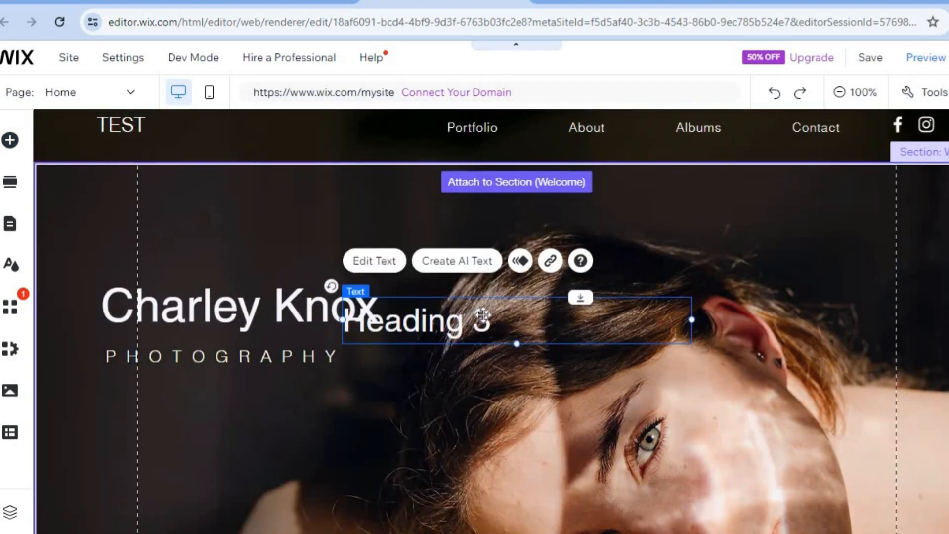
left_click_drag(403, 381, 228, 393)
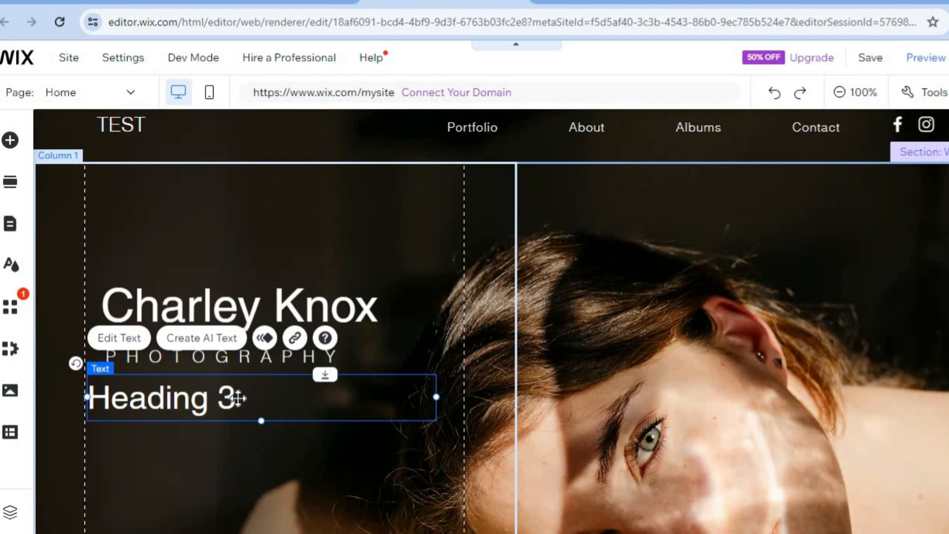
Step: Replace the new heading's text with TEST, keeping the Heading 3 style
double_click(238, 398)
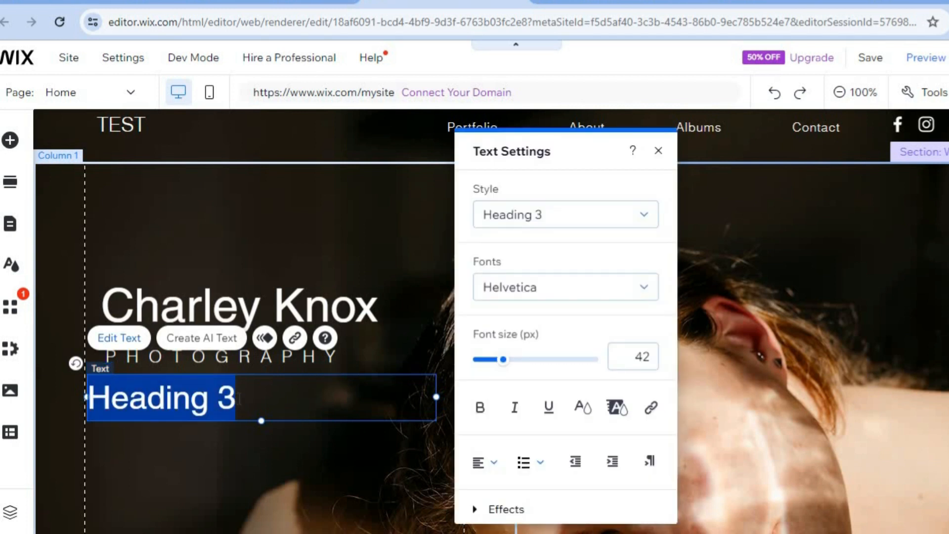
left_click(553, 221)
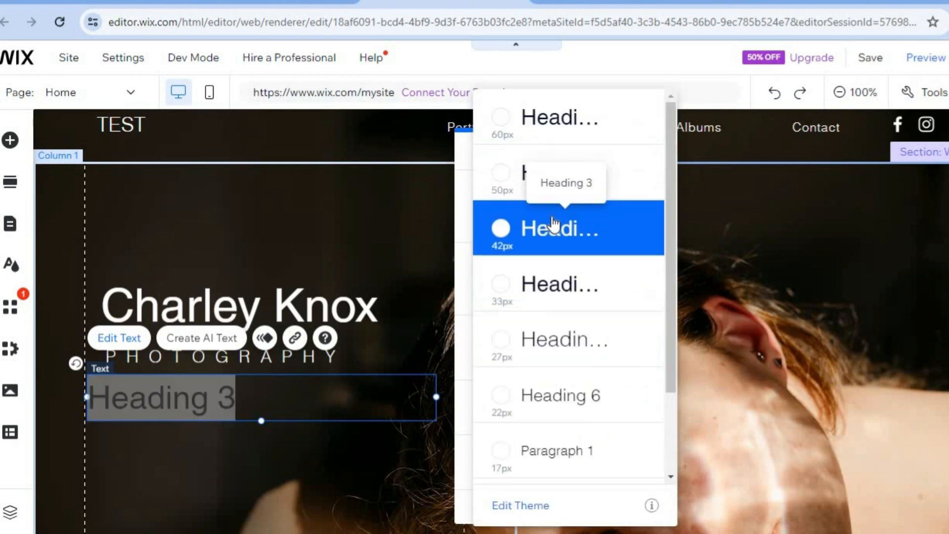
left_click(695, 238)
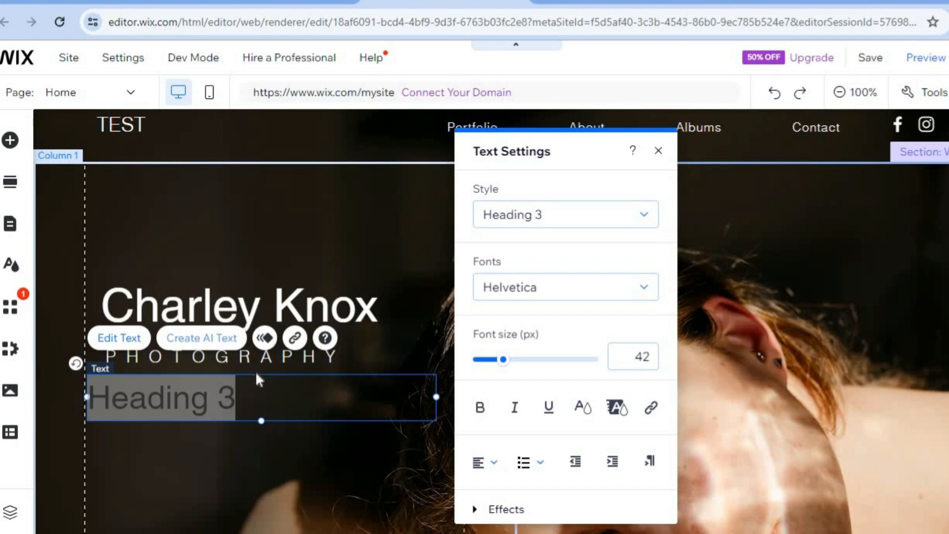
left_click(242, 395)
left_click_drag(242, 395, 84, 395)
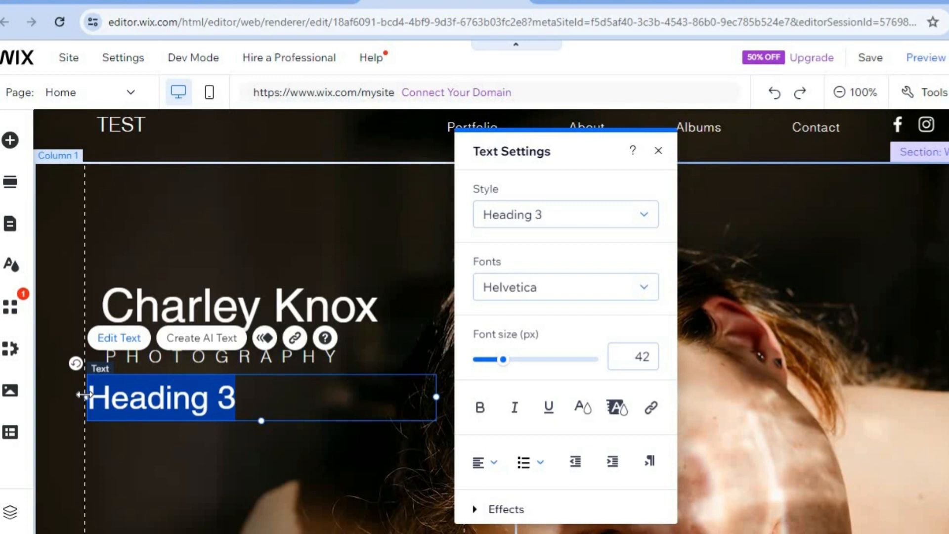
type("TEST")
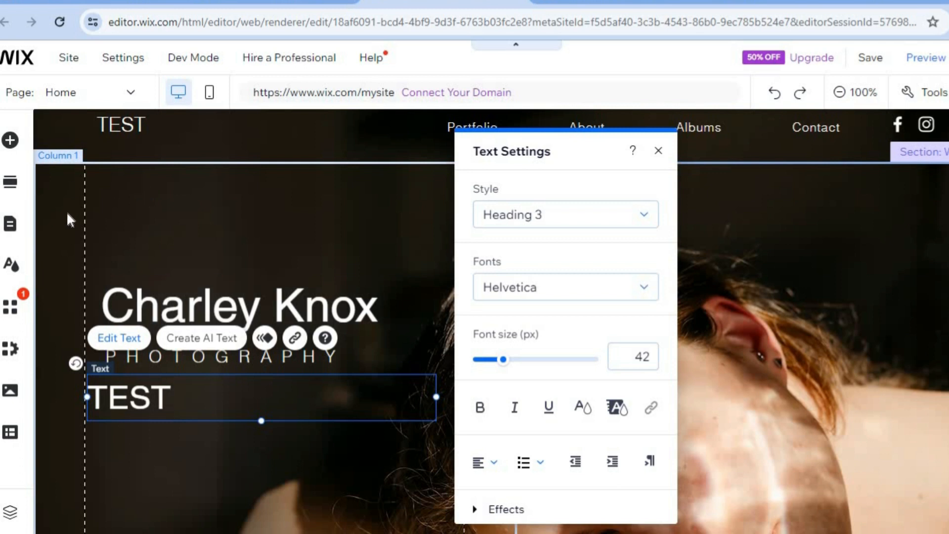
Step: Examine the addable contact forms and interactive elements, including the Welcome, Subscribe and Promotion lightboxes
left_click(11, 141)
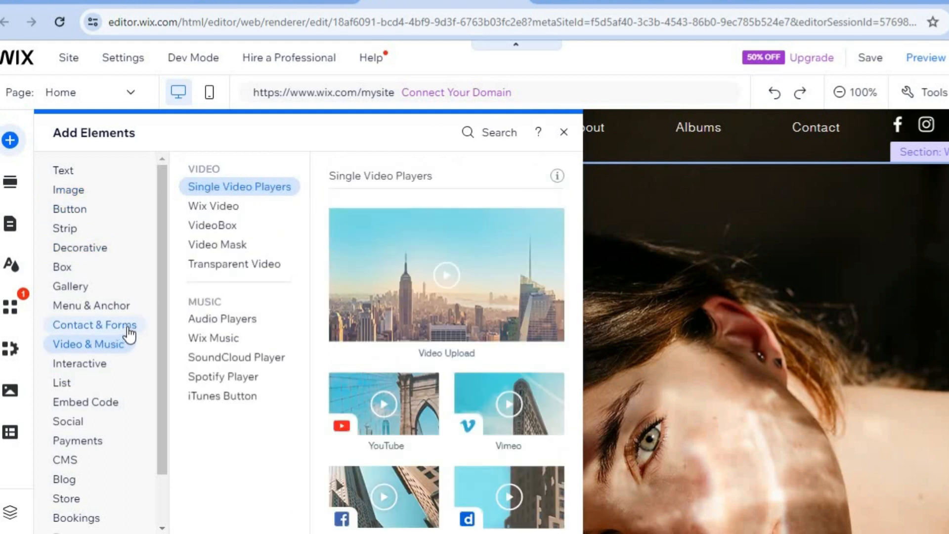
mouse_move(126, 331)
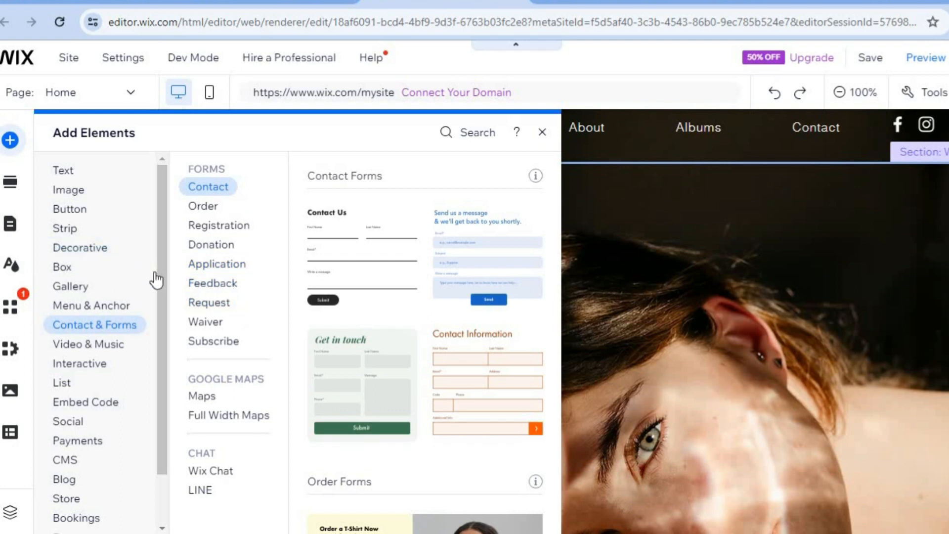
left_click(98, 374)
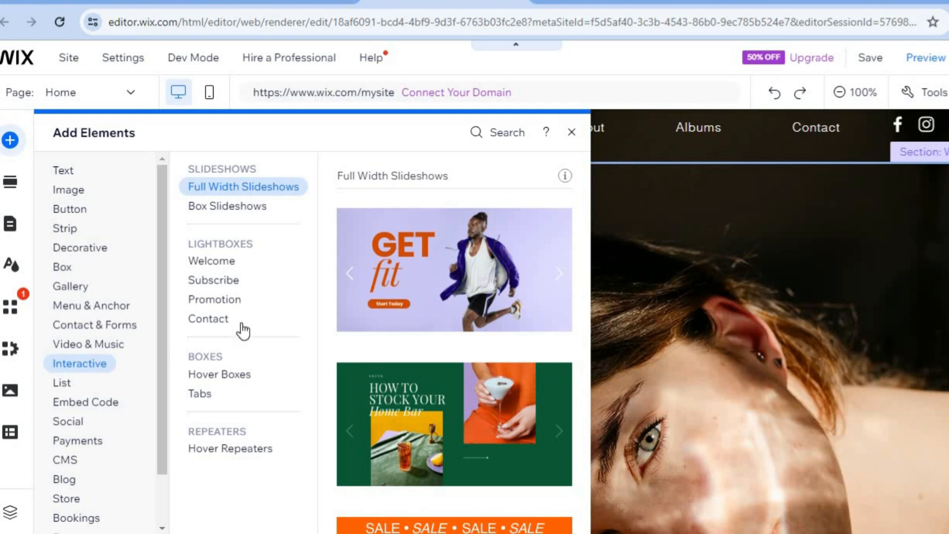
left_click(231, 280)
left_click(231, 262)
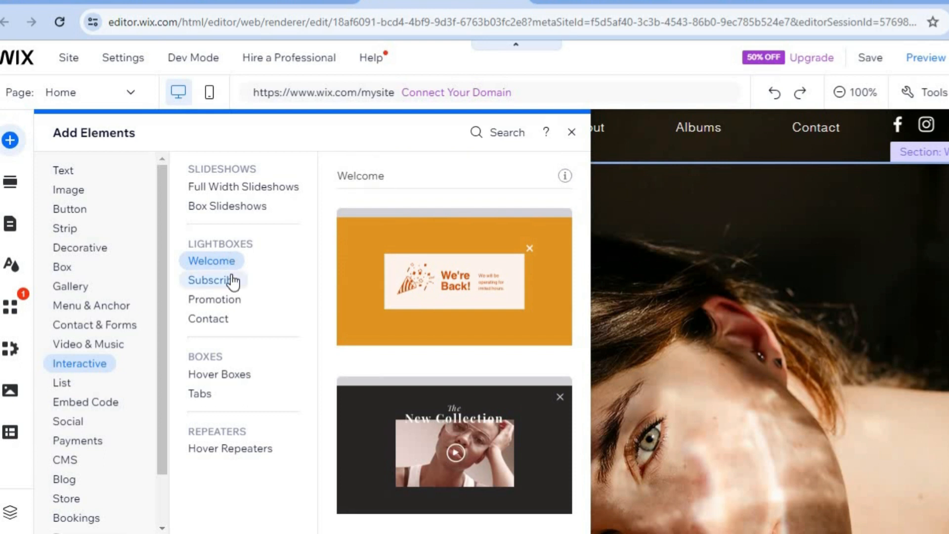
left_click(232, 280)
left_click(233, 307)
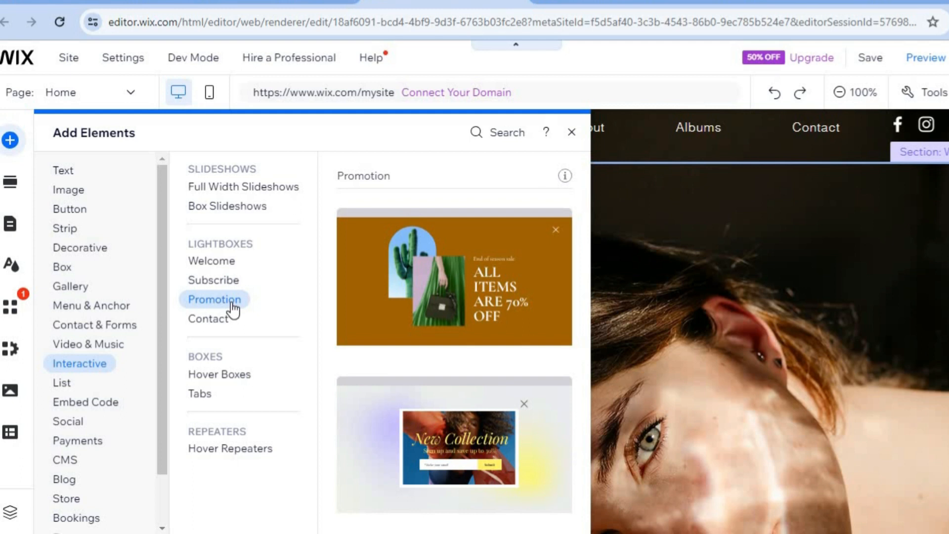
left_click(239, 285)
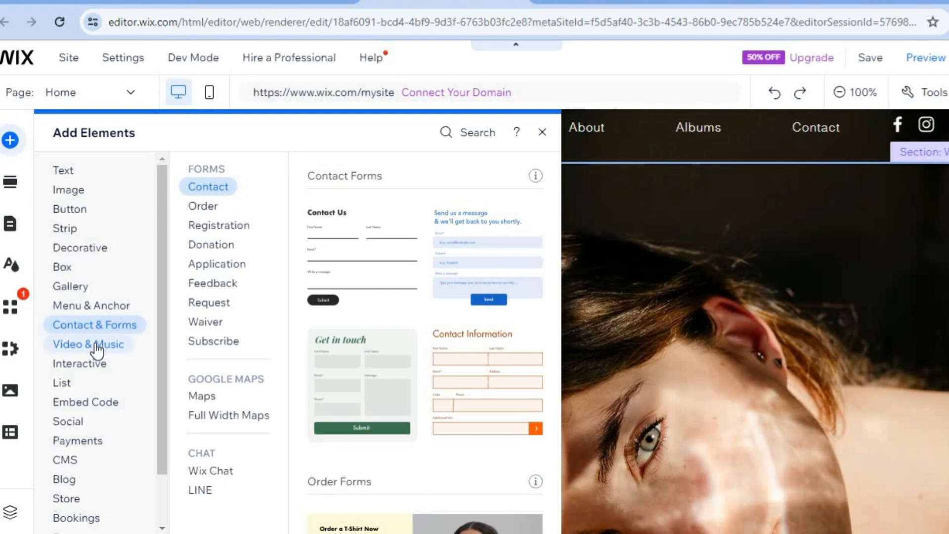
Step: Examine the addable video and music elements, including Video Mask, Transparent Video and SoundCloud Player, and close the element library
left_click(97, 347)
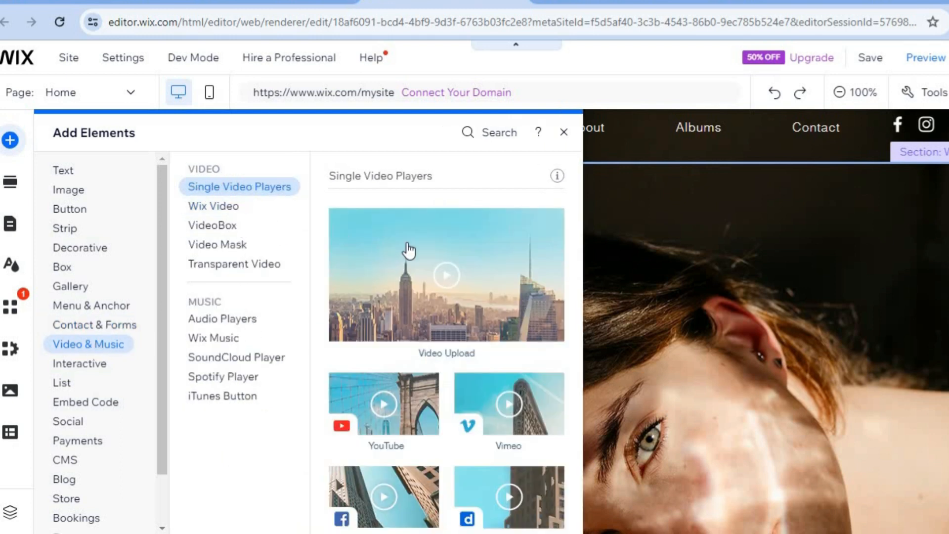
left_click(227, 247)
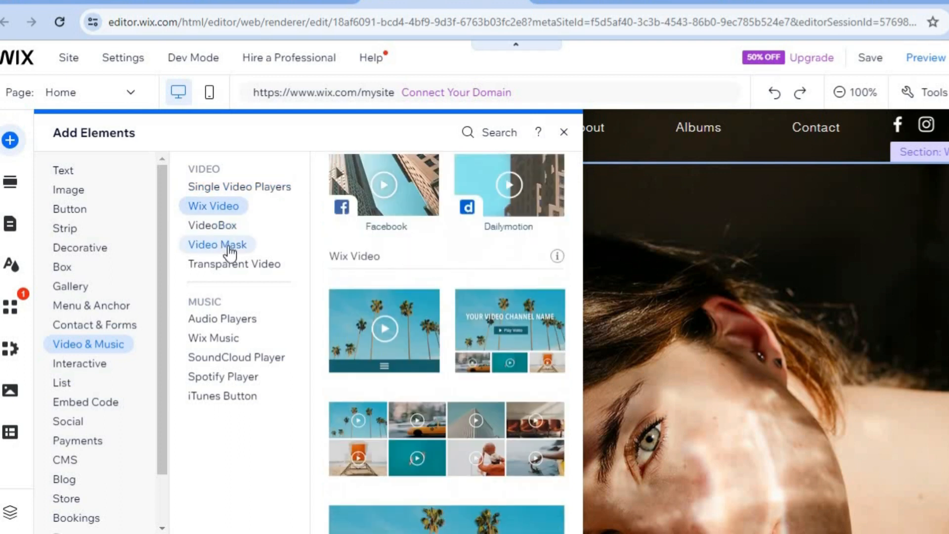
left_click(236, 267)
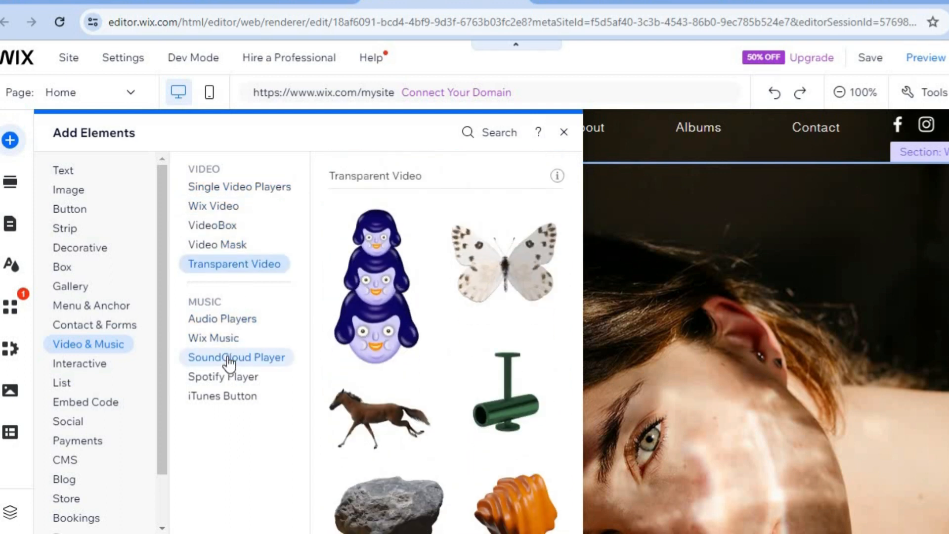
left_click(230, 359)
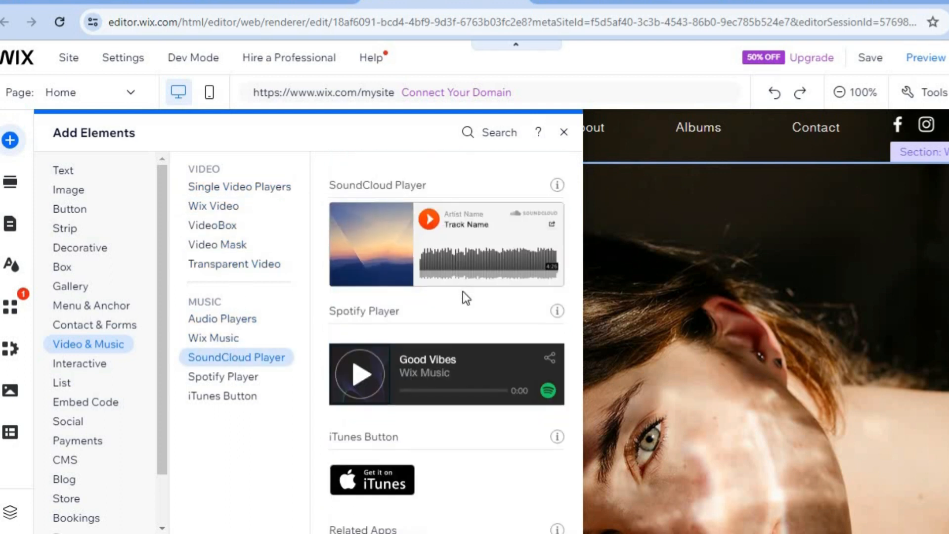
left_click(564, 132)
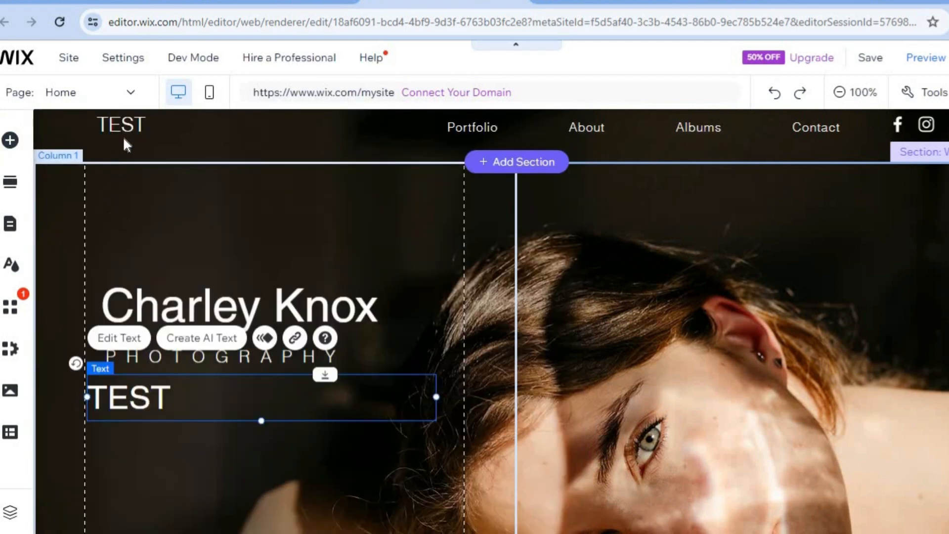
Step: Switch the editor to the Portfolio site page and look over its Recent Works section
left_click(118, 94)
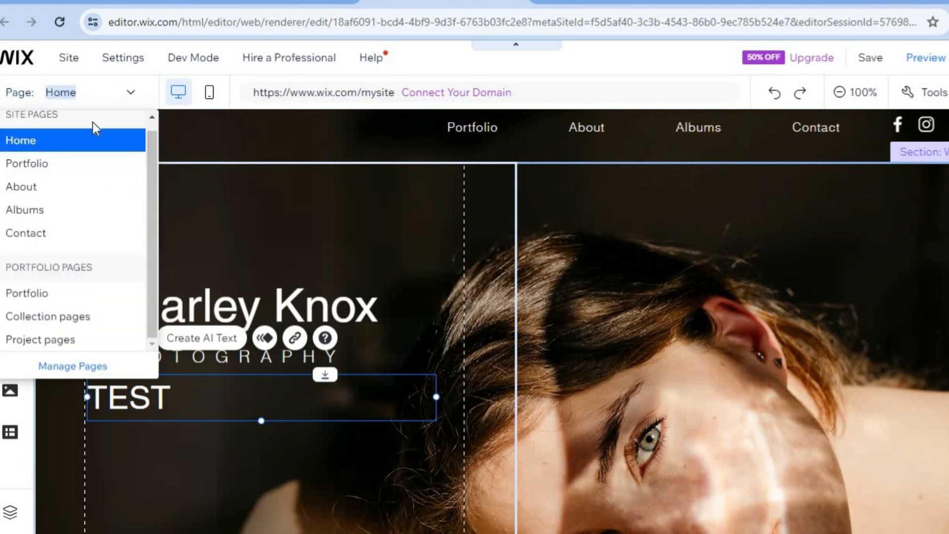
left_click(48, 158)
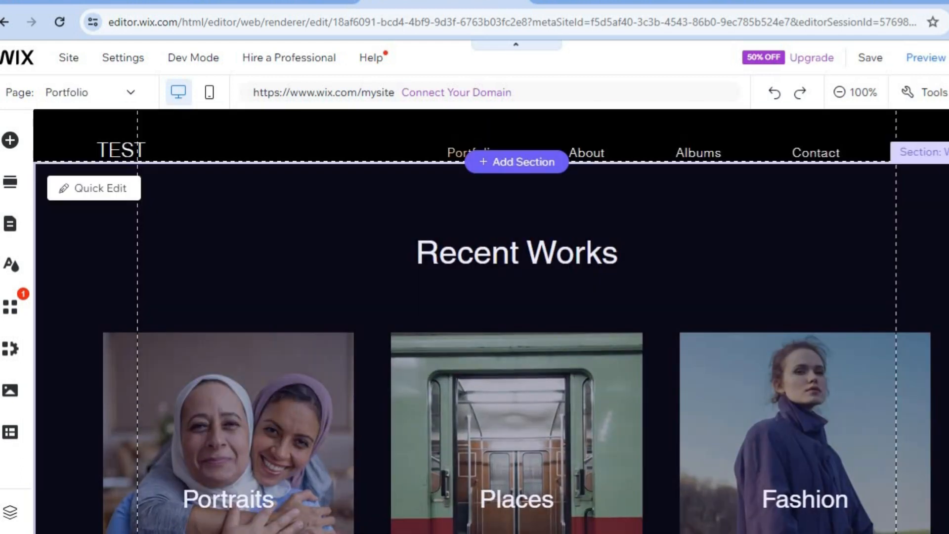
scroll(491, 322, "down", 2)
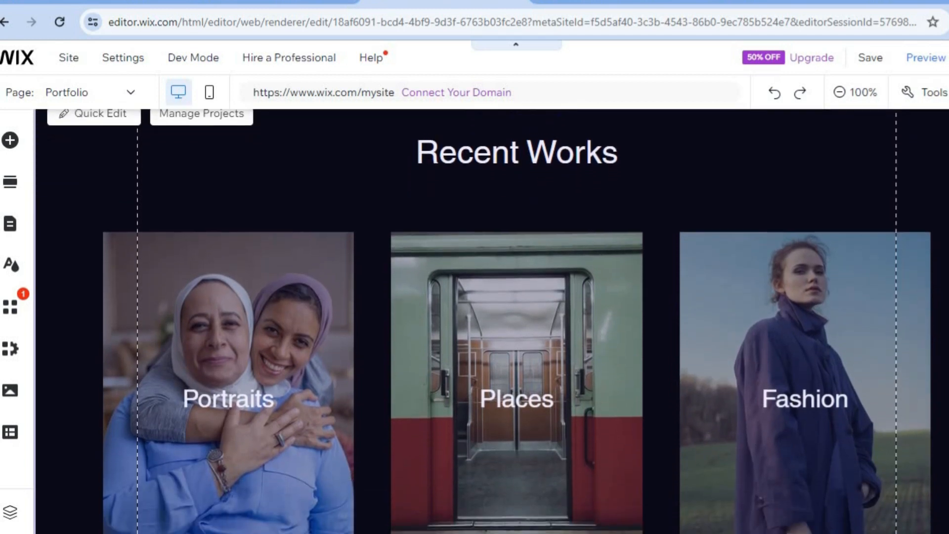
scroll(486, 283, "up", 2)
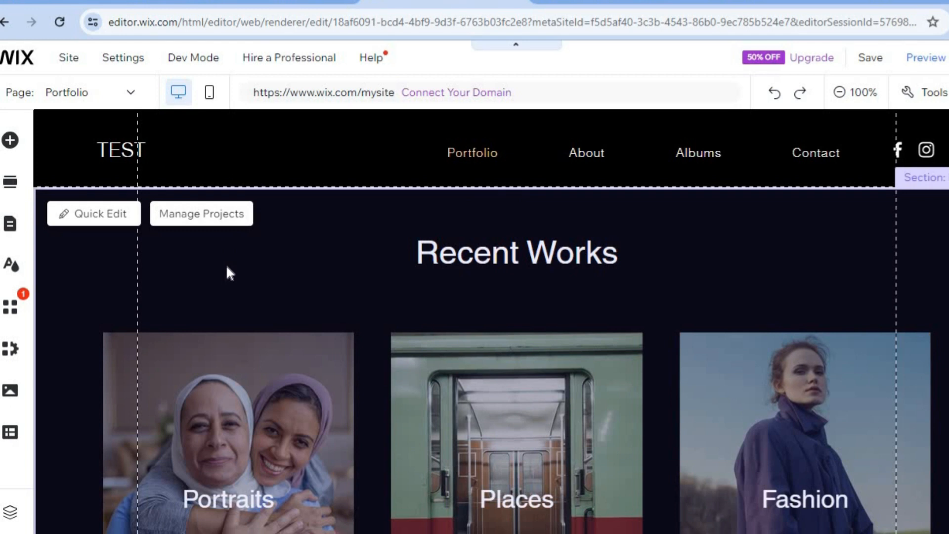
Step: Open project management for the Recent Works section, dismiss the new project setup and select all the listed projects
left_click(202, 218)
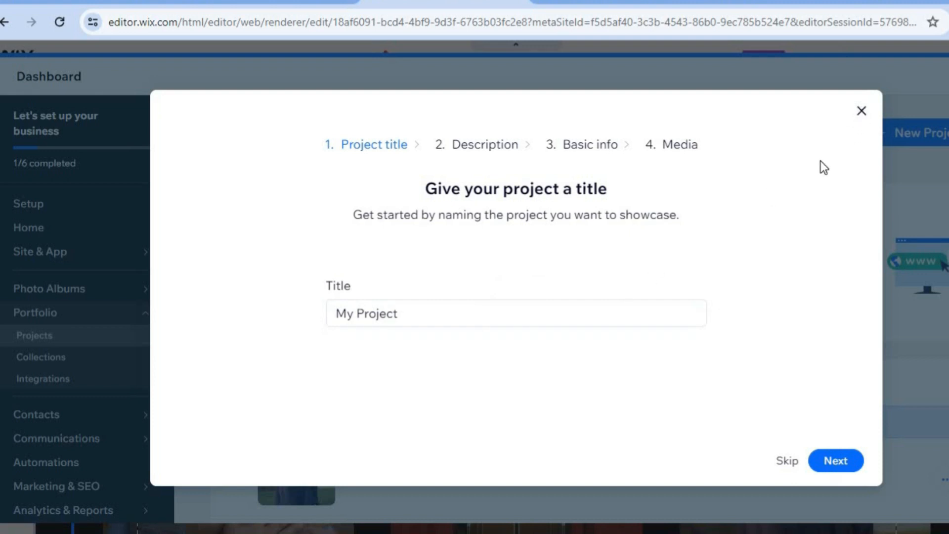
left_click(863, 113)
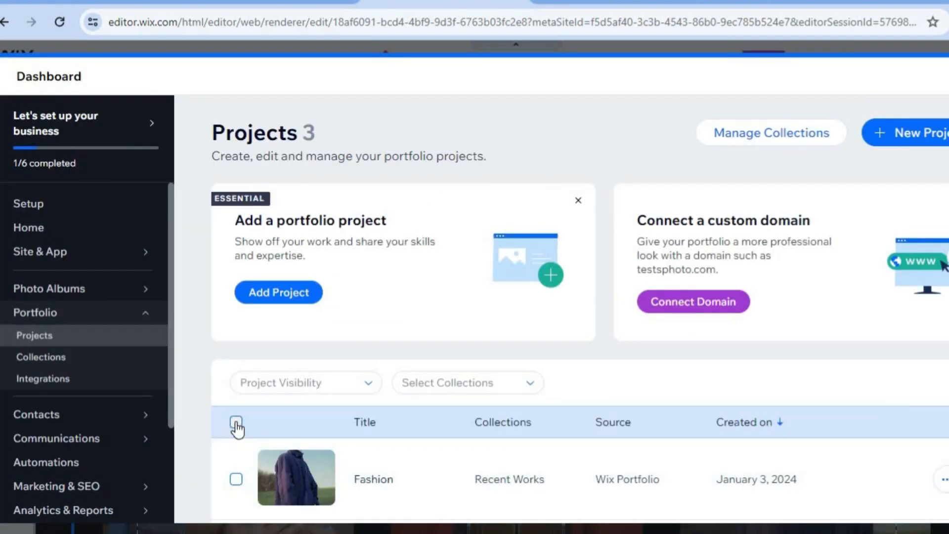
left_click(236, 424)
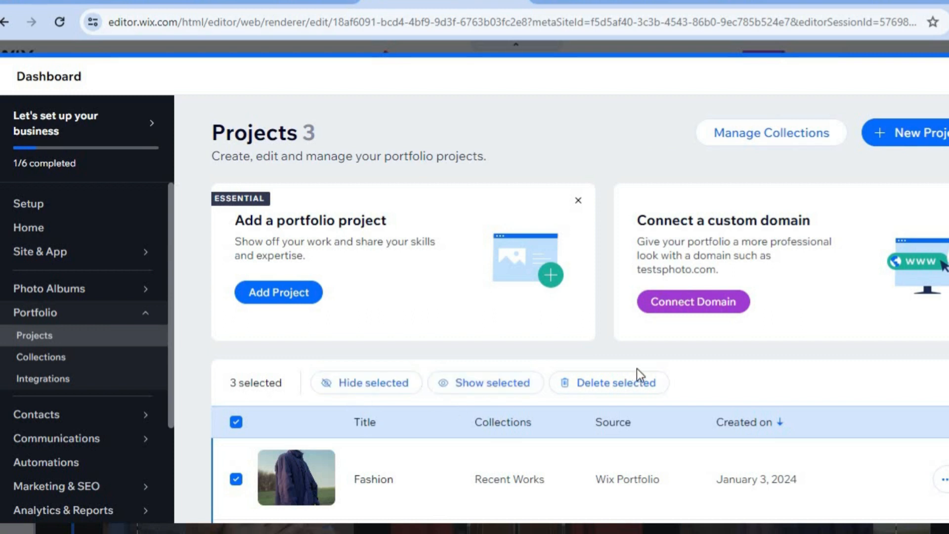
Step: Examine the title, description, basic info and media stages of the new project setup, and close it without adding media
left_click(925, 133)
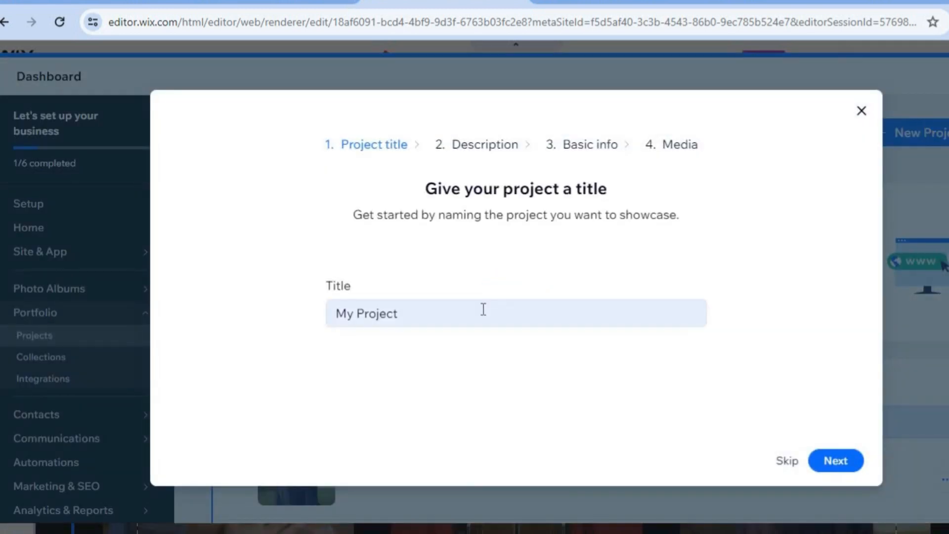
left_click(833, 462)
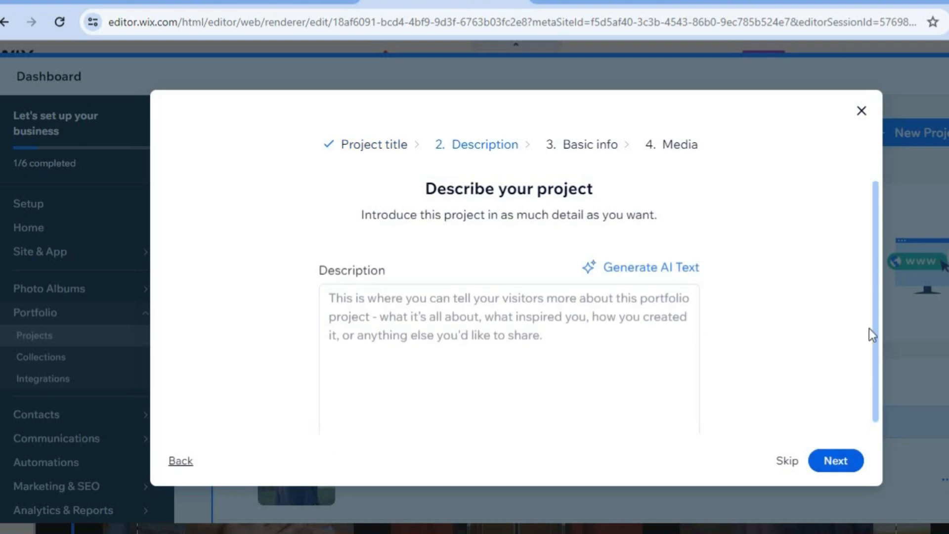
left_click(615, 317)
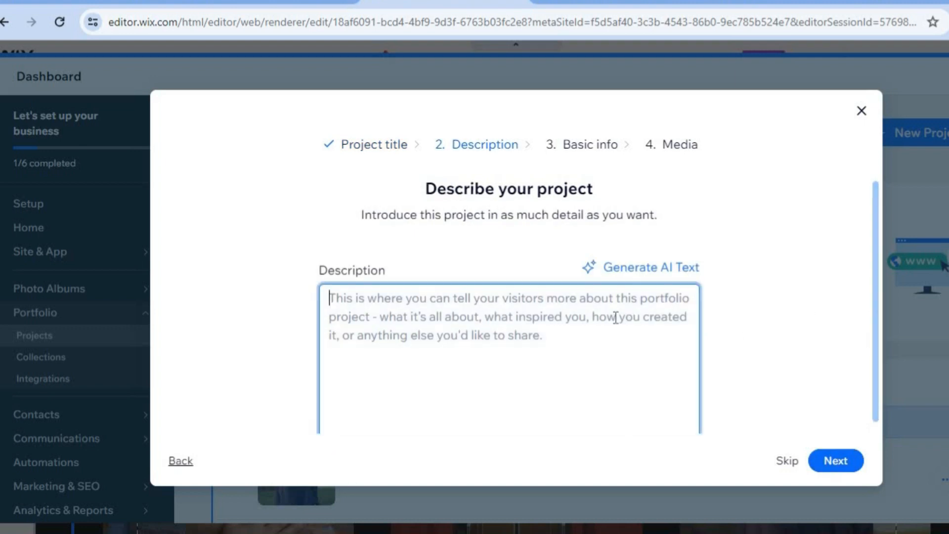
left_click(843, 461)
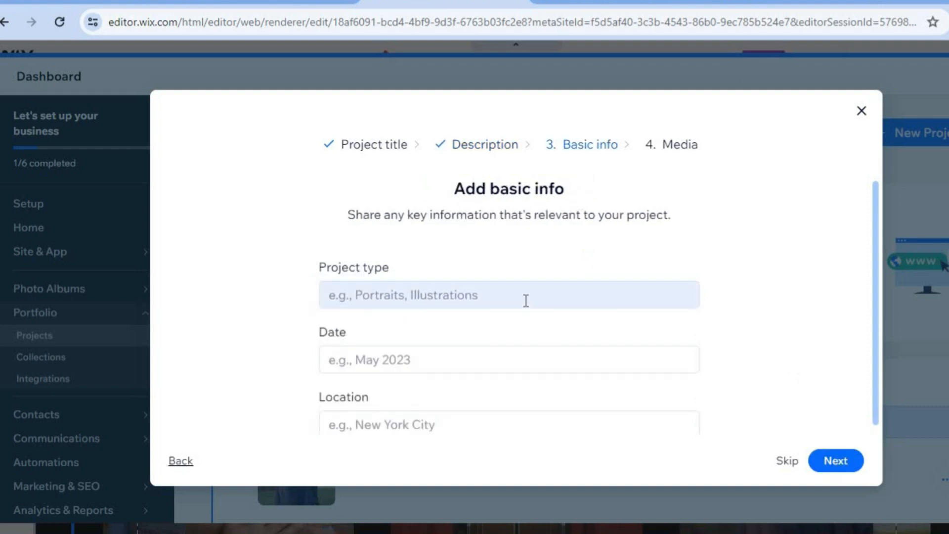
left_click_drag(872, 299, 872, 329)
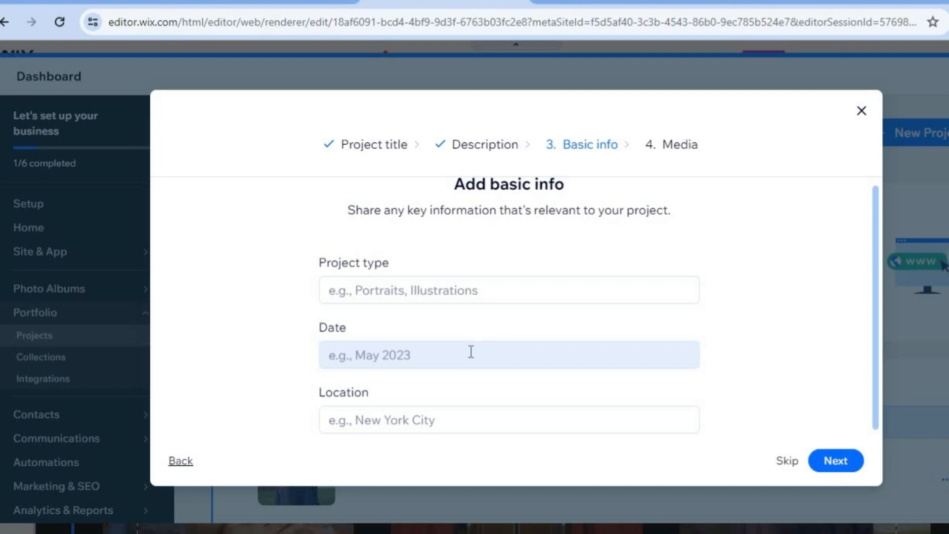
left_click(837, 461)
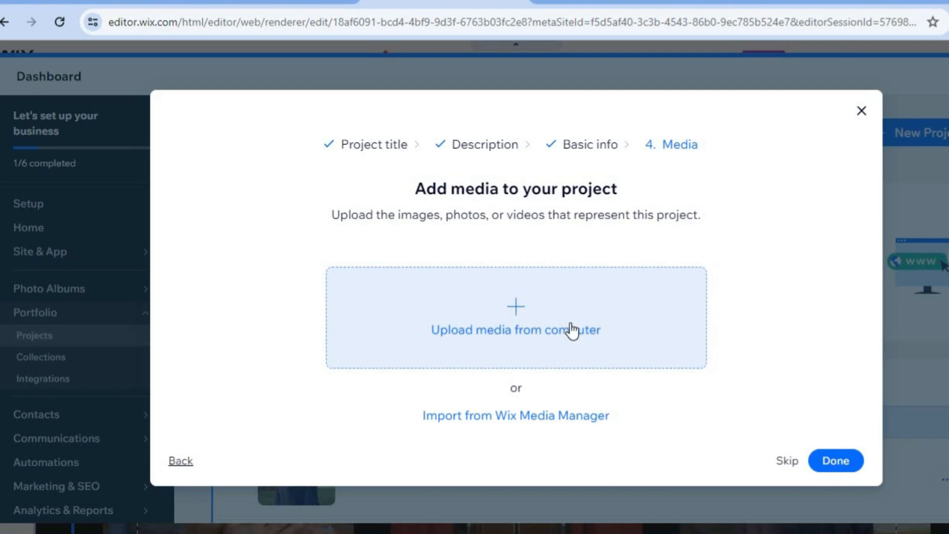
left_click(863, 113)
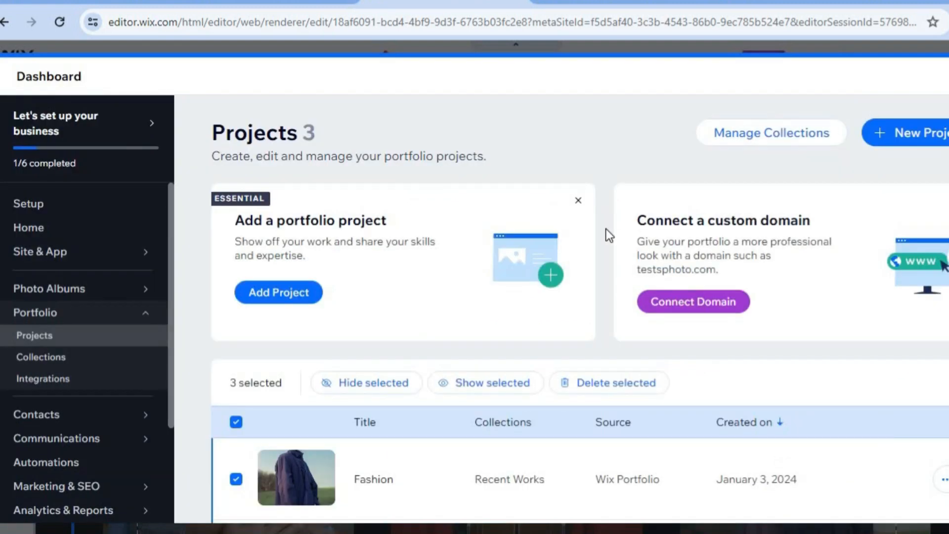
Step: Open the management page for the portfolio's collections
left_click(785, 137)
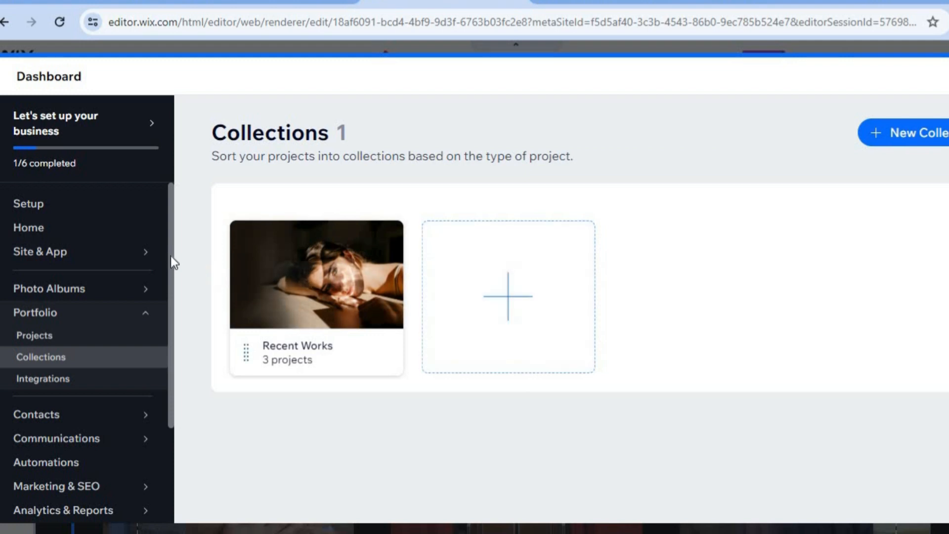
scroll(171, 280, "down", 1)
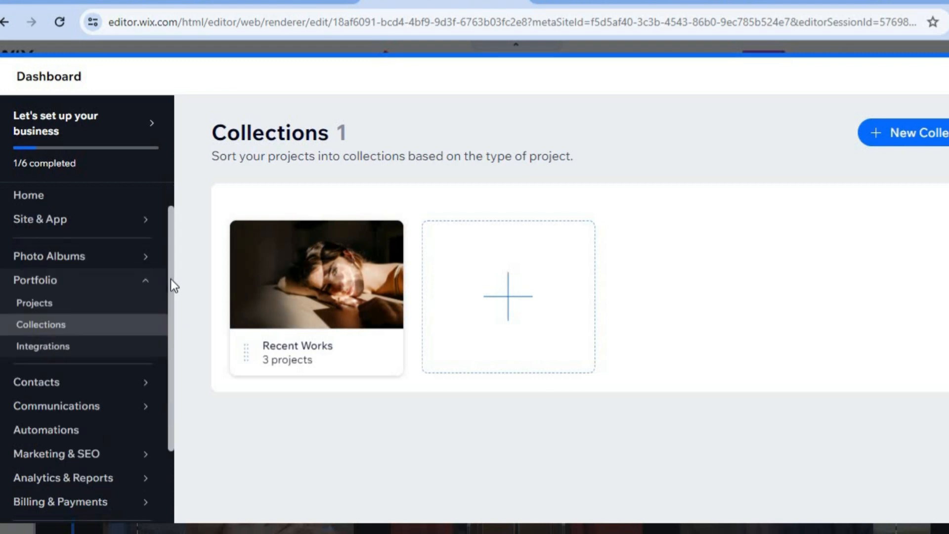
Step: Open the Payments page under Billing & Payments and go to the management of payment methods
scroll(170, 307, "down", 3)
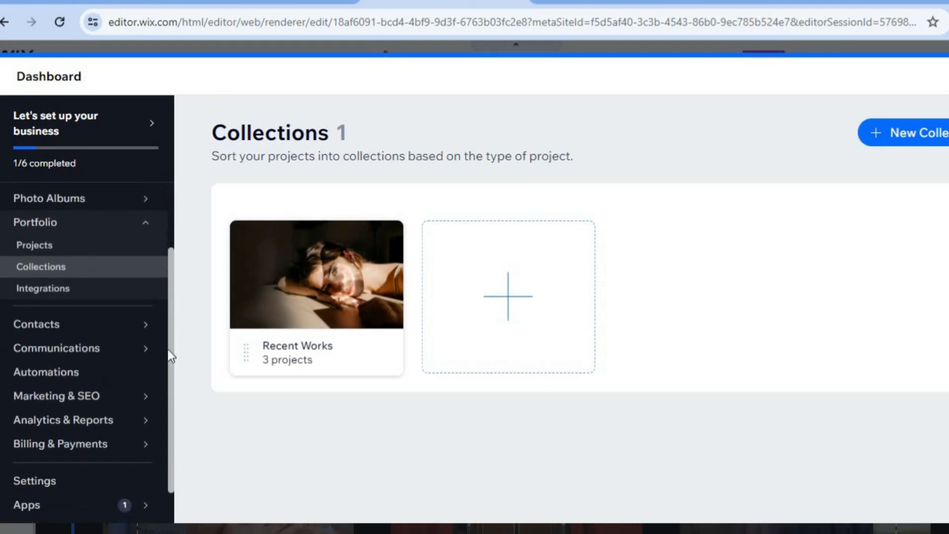
mouse_move(138, 382)
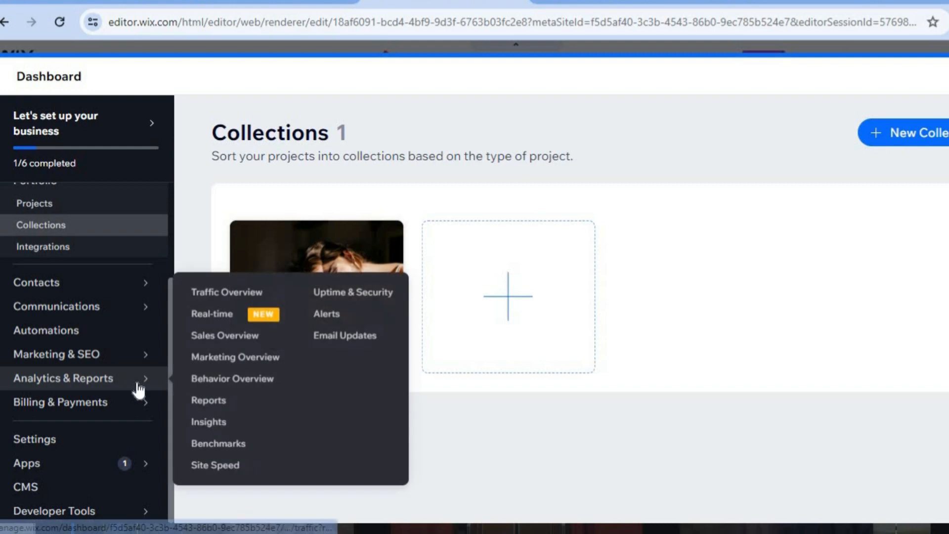
mouse_move(132, 407)
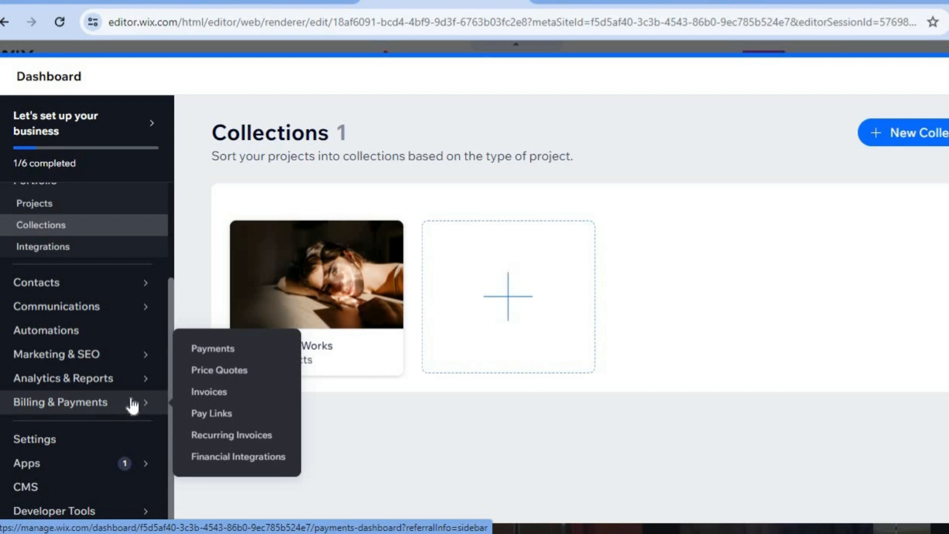
left_click(216, 348)
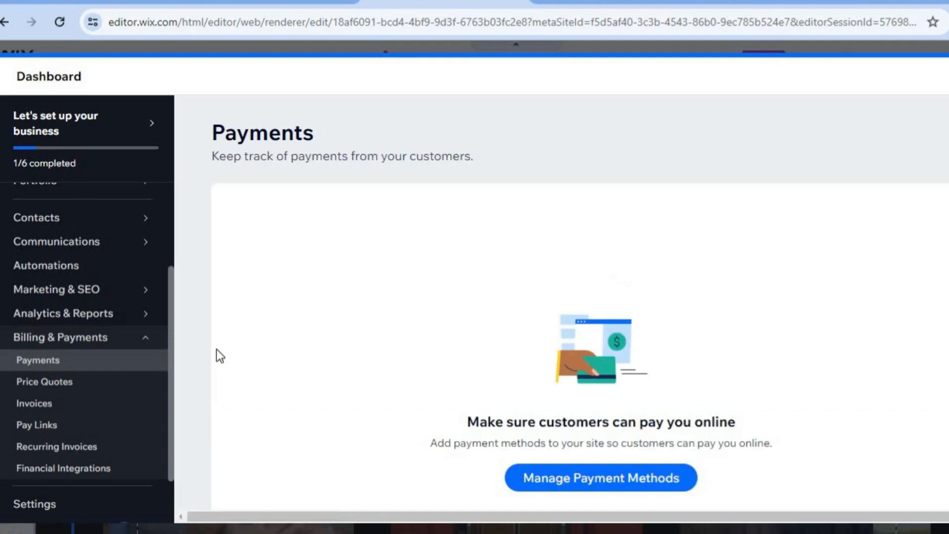
left_click(537, 477)
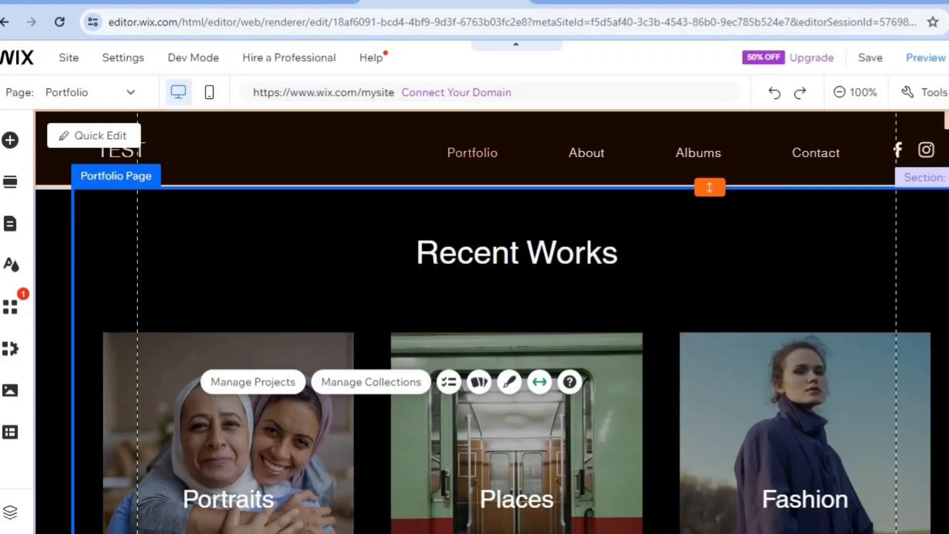
scroll(491, 321, "down", 2)
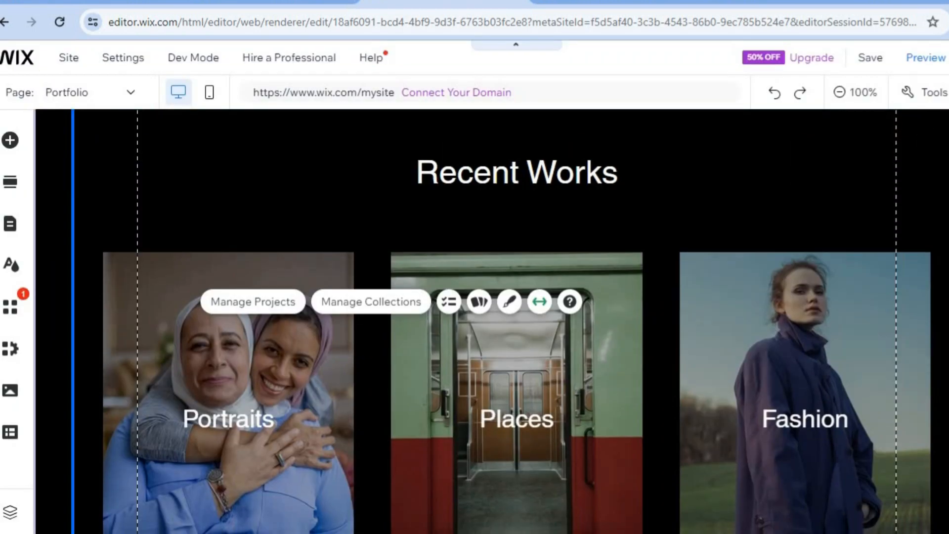
scroll(517, 342, "down", 1)
scroll(517, 321, "down", 3)
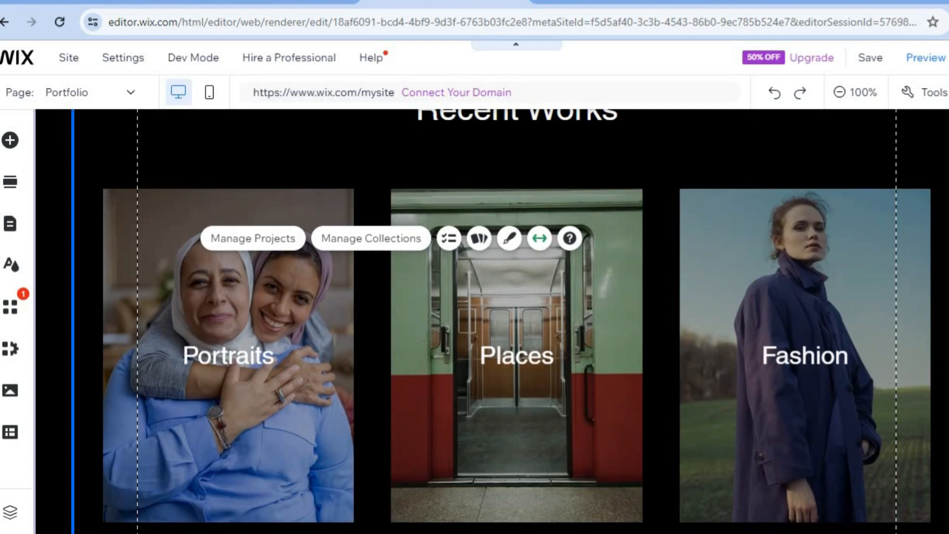
scroll(516, 321, "up", 5)
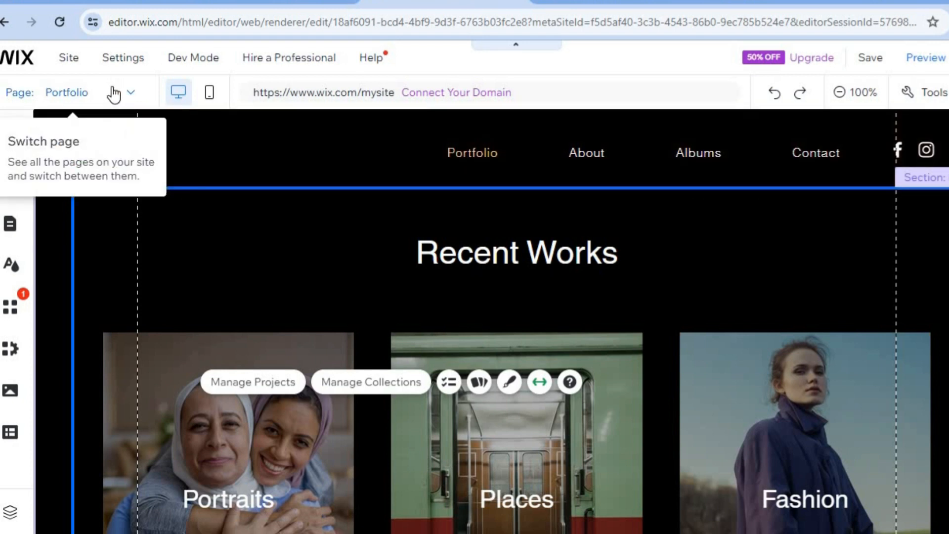
Step: Open page management, start adding a page to the site menu and add Wix Bookings to the site
left_click(112, 88)
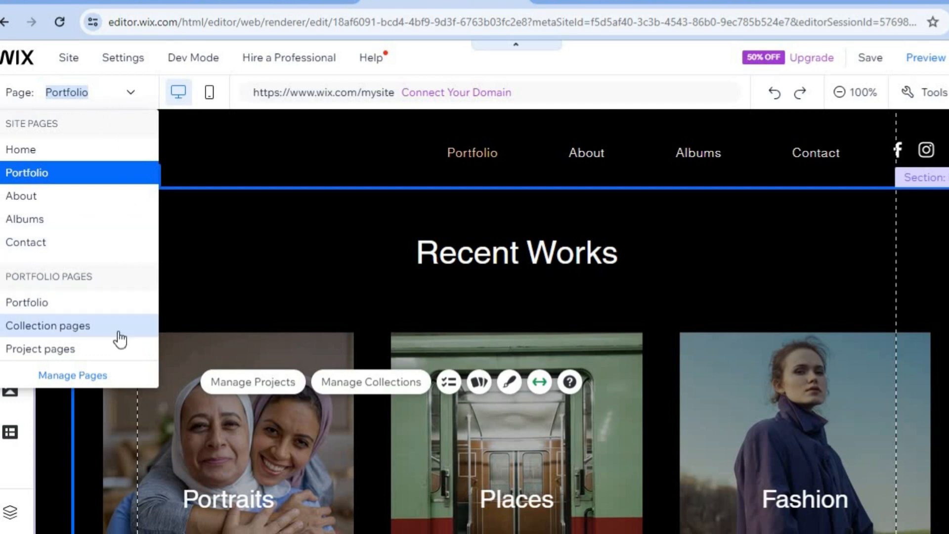
left_click(78, 374)
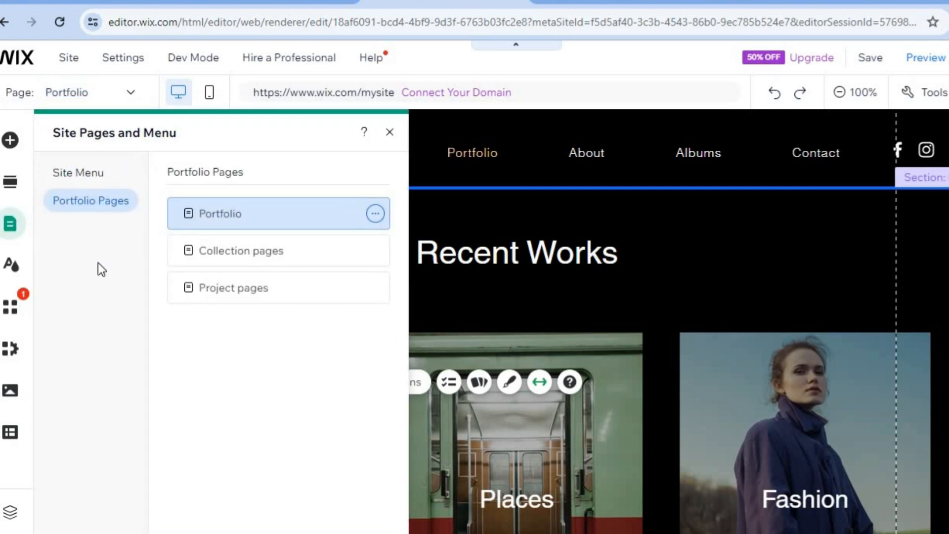
left_click(76, 178)
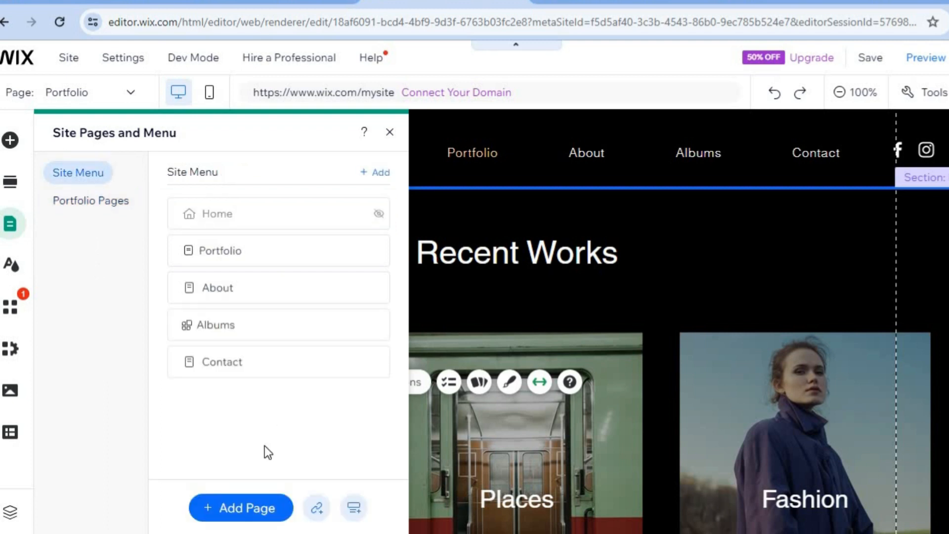
left_click(227, 514)
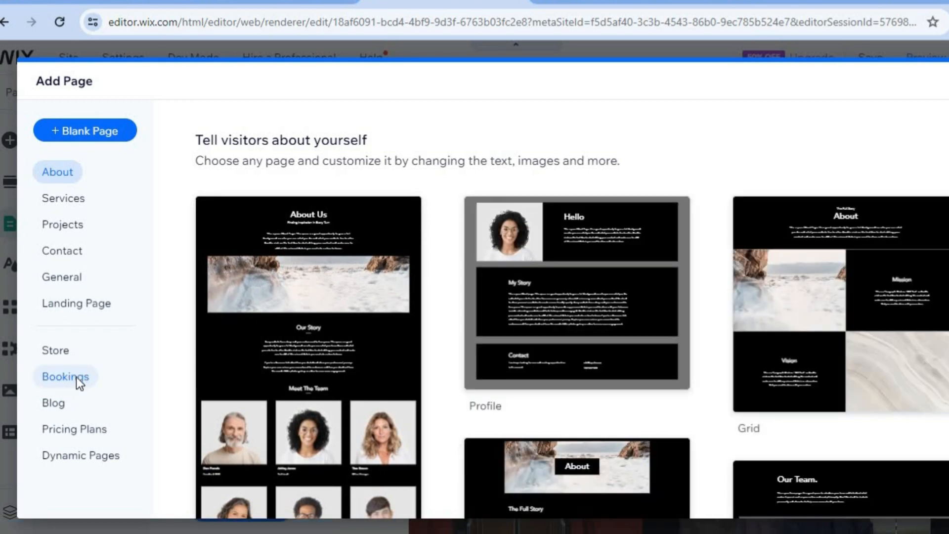
left_click(77, 378)
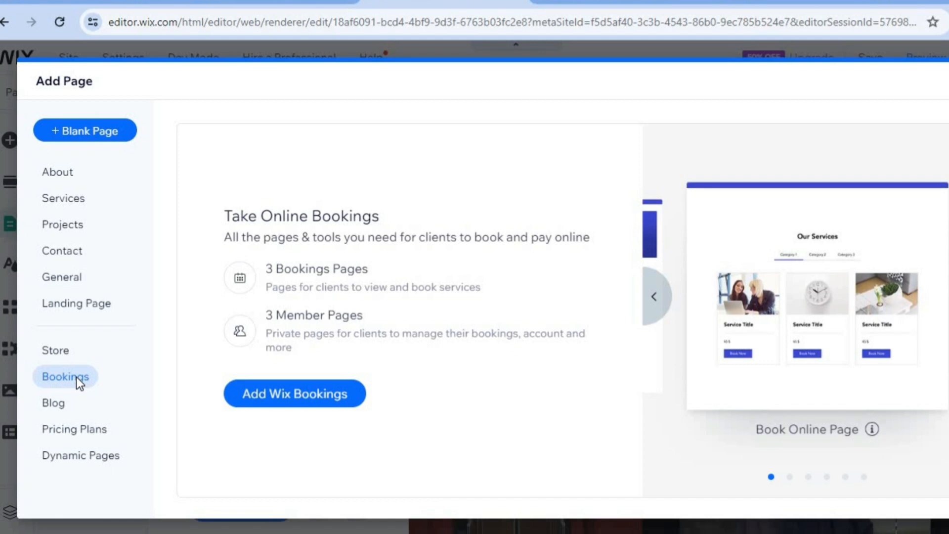
left_click(286, 404)
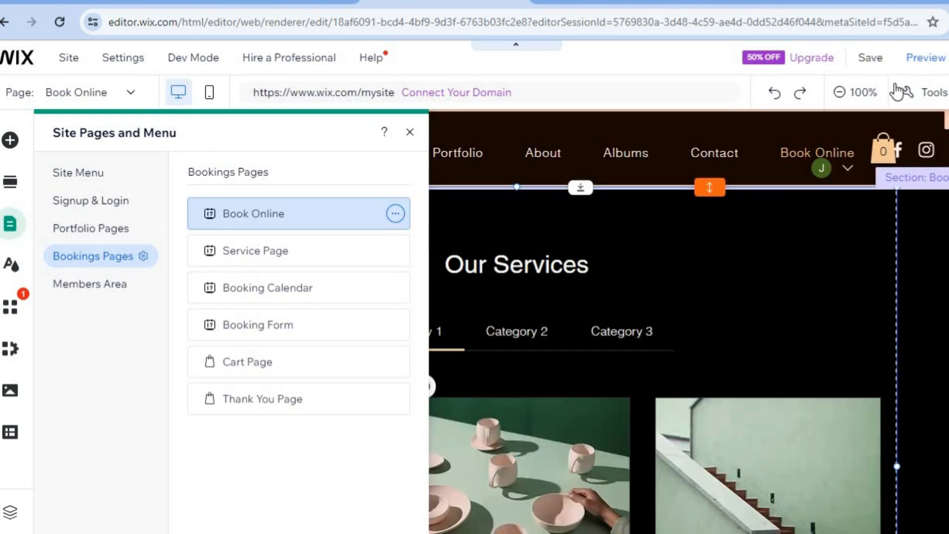
Step: Close the site pages list and look over the Our Services section of the Book Online page
scroll(594, 221, "down", 2)
scroll(595, 221, "up", 2)
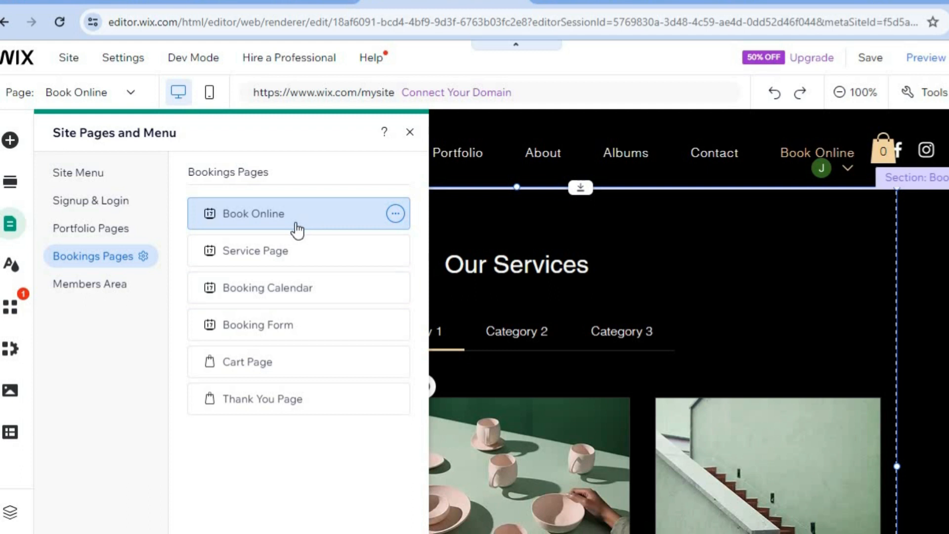
left_click(272, 261)
left_click(411, 133)
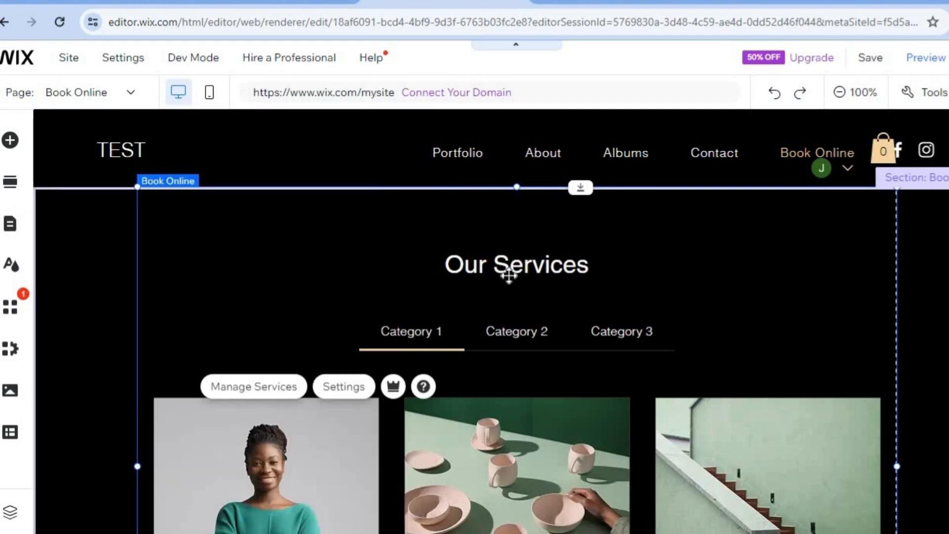
scroll(491, 321, "down", 5)
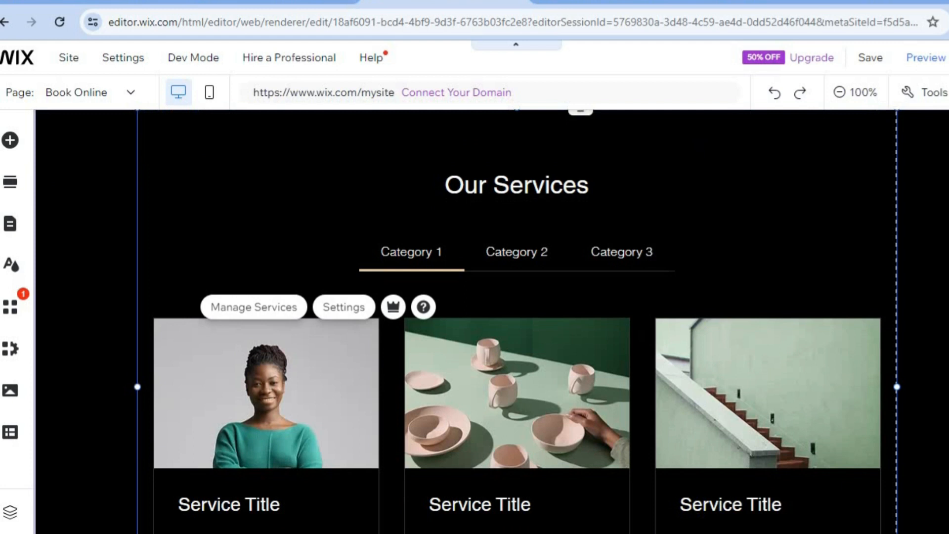
scroll(916, 263, "up", 5)
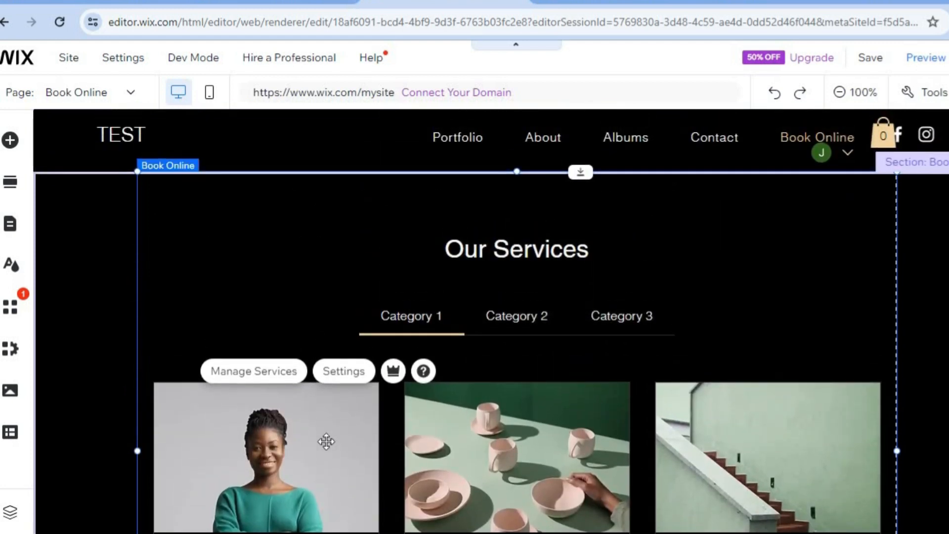
Step: Open service management for the Book Online page and browse the suggested Photography Portfolio services
left_click(271, 381)
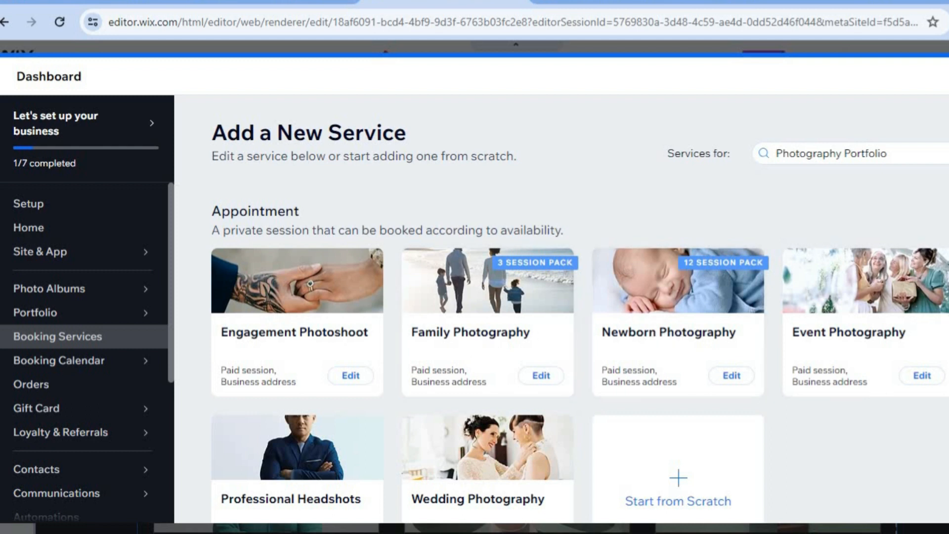
scroll(562, 306, "down", 5)
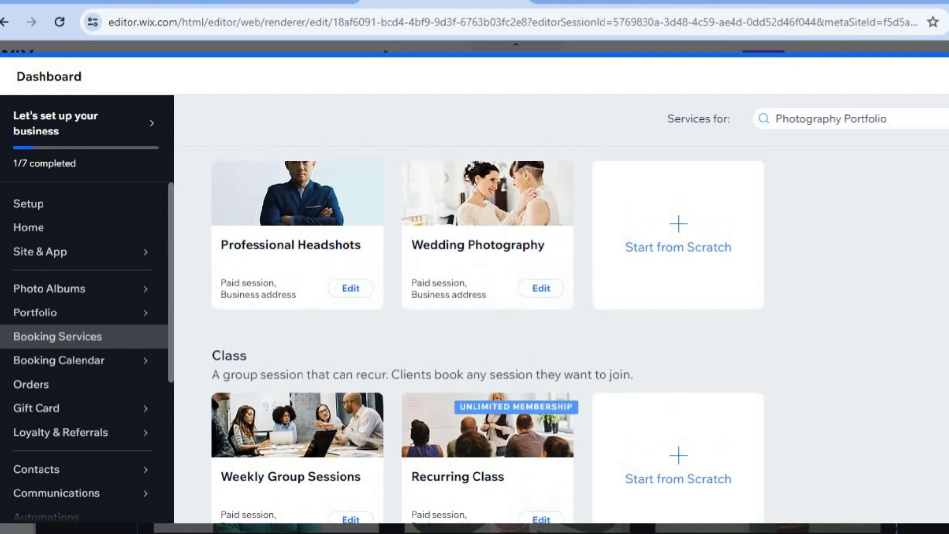
scroll(562, 306, "up", 5)
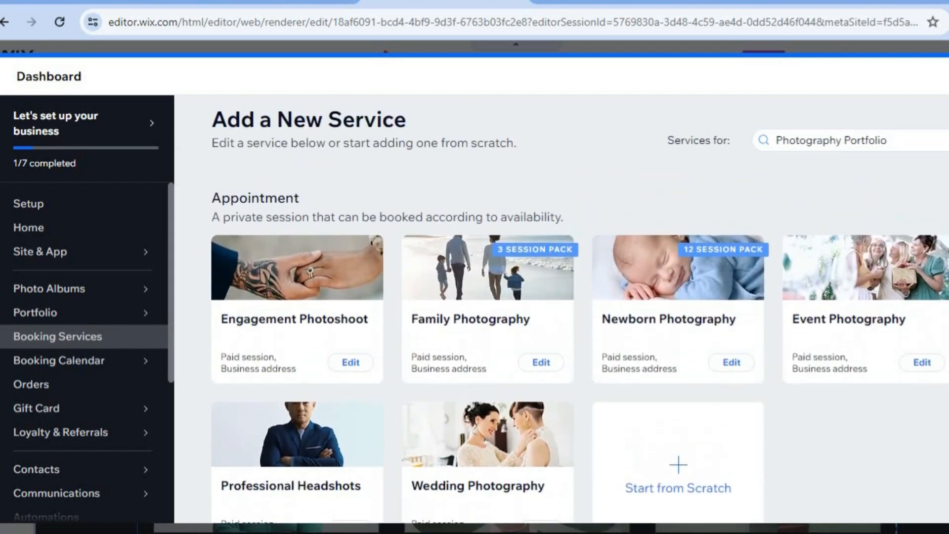
scroll(562, 307, "down", 2)
scroll(562, 306, "down", 1)
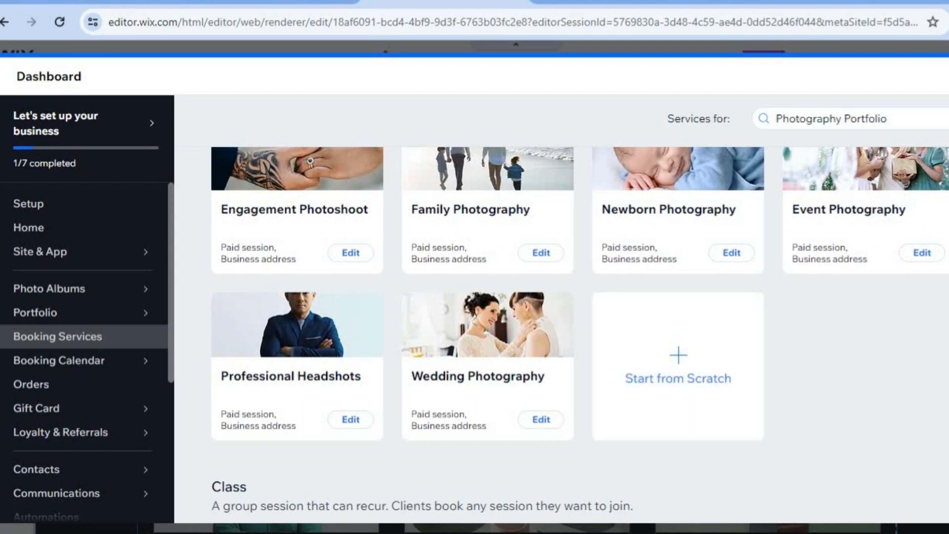
scroll(561, 307, "up", 3)
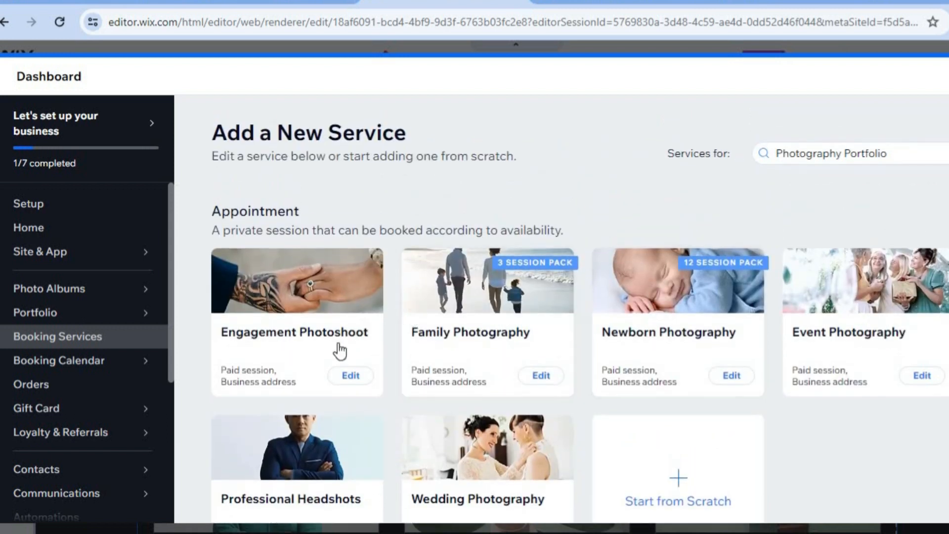
Step: Edit the suggested Engagement Photoshoot appointment, set its fixed price per session to J$ 100 and save the service
left_click(348, 380)
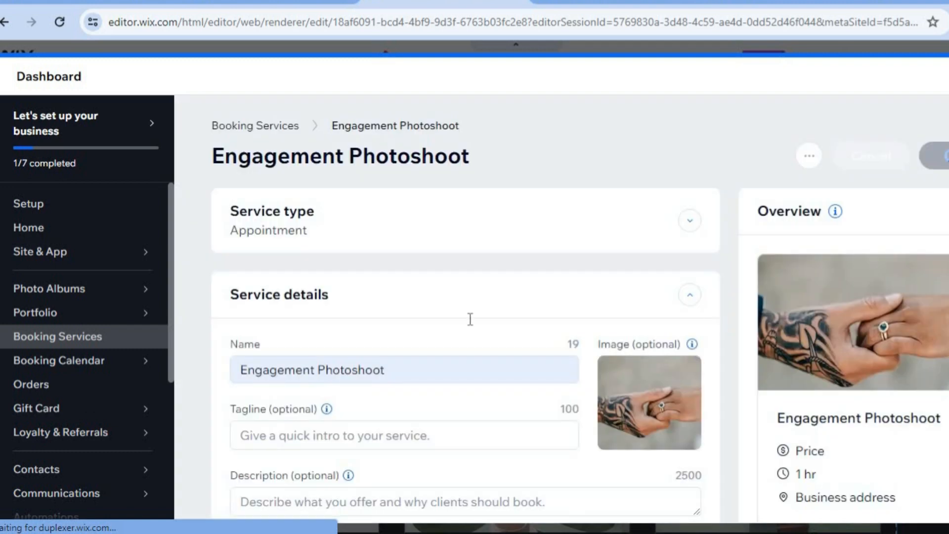
scroll(464, 311, "down", 6)
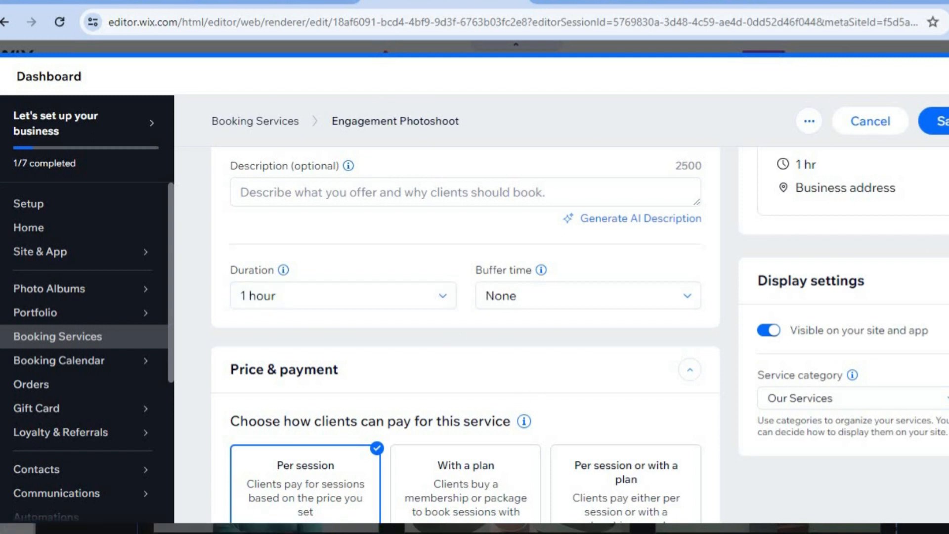
scroll(589, 310, "down", 8)
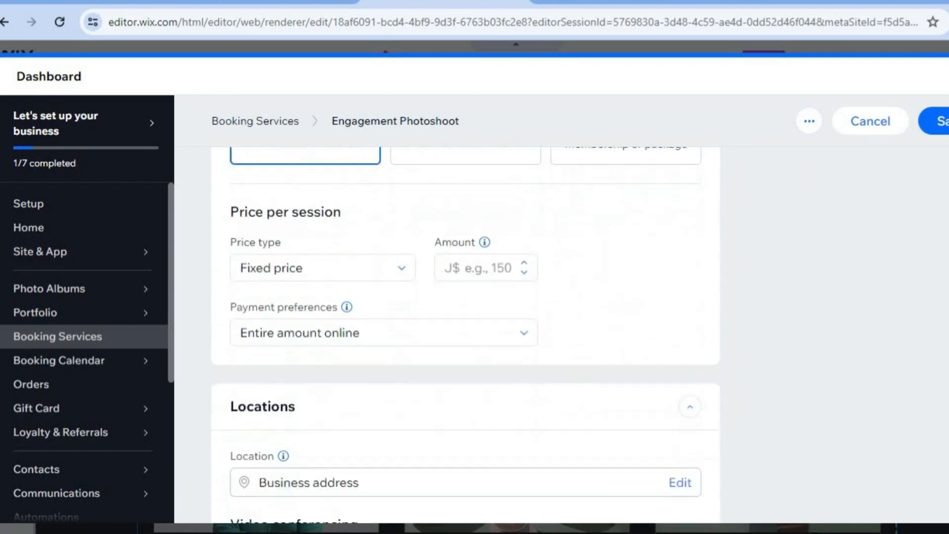
left_click(499, 263)
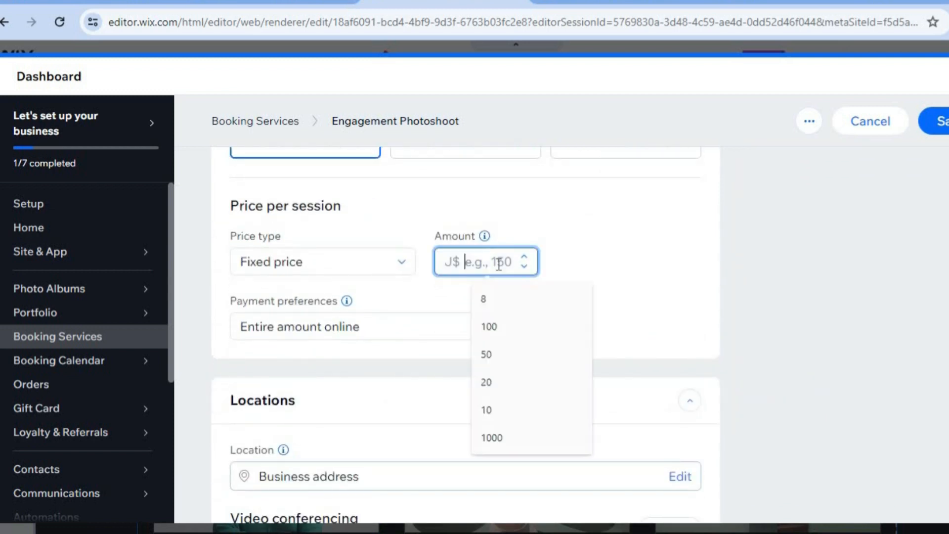
left_click(497, 326)
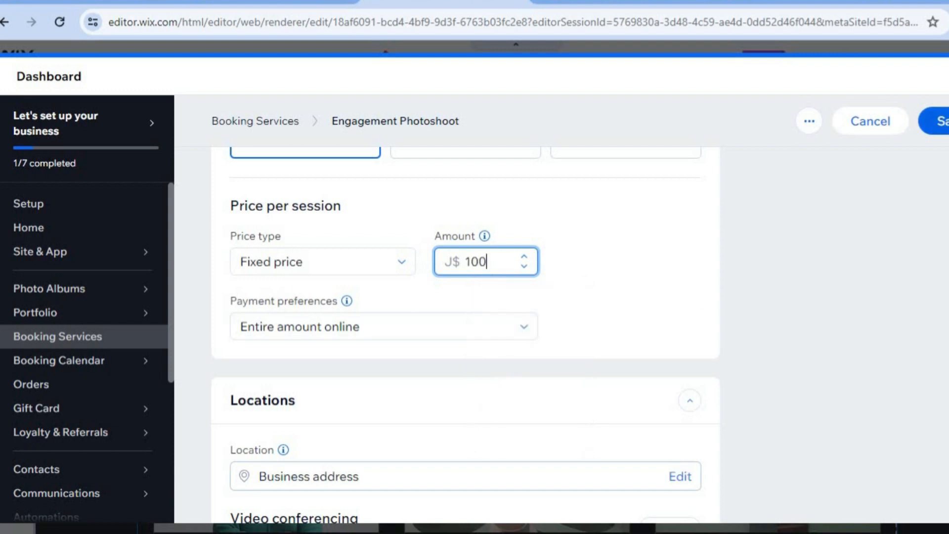
left_click(619, 292)
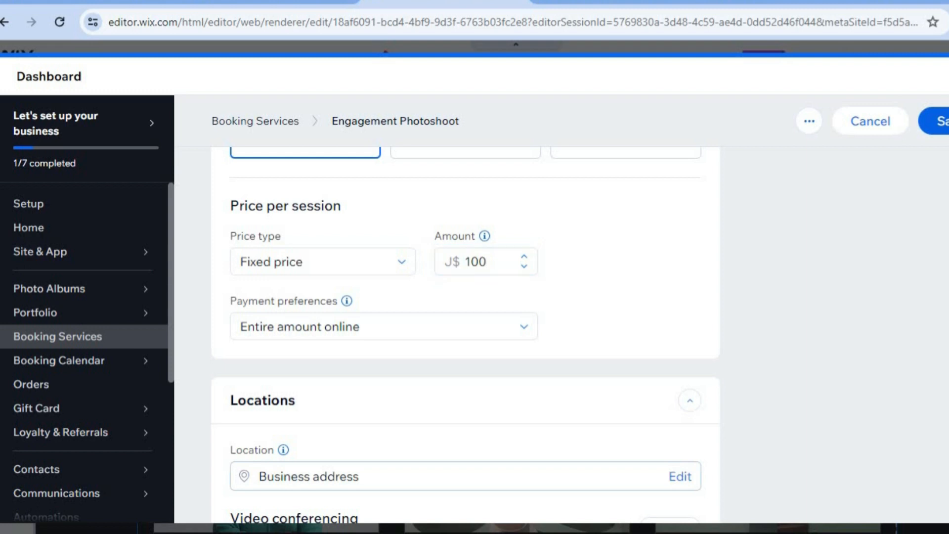
left_click(939, 121)
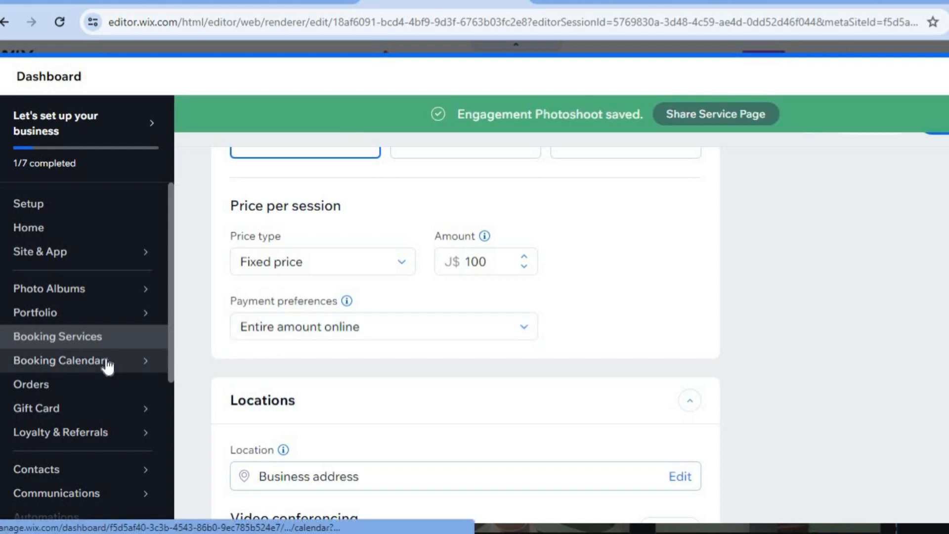
Step: View the weekly booking calendar and close the dashboard to return to the Book Online page in the editor
left_click(107, 367)
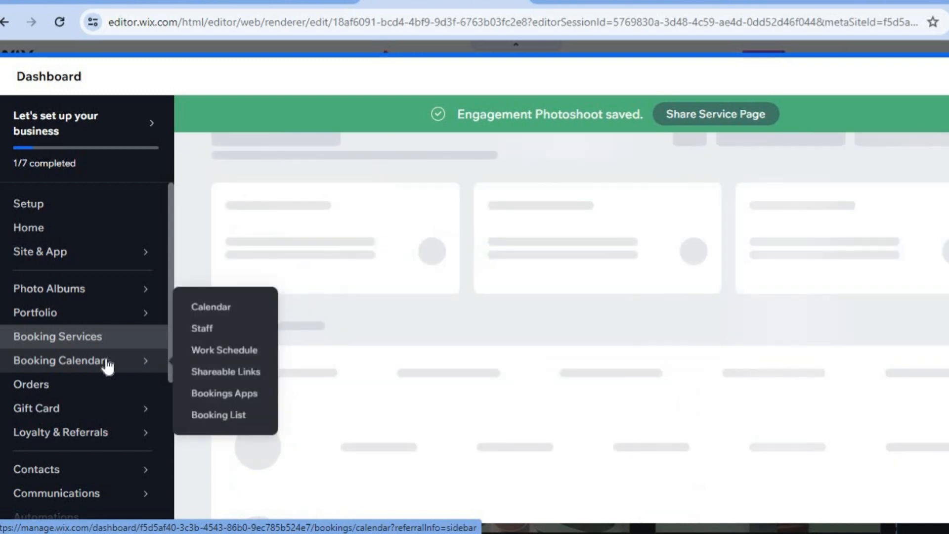
left_click(224, 310)
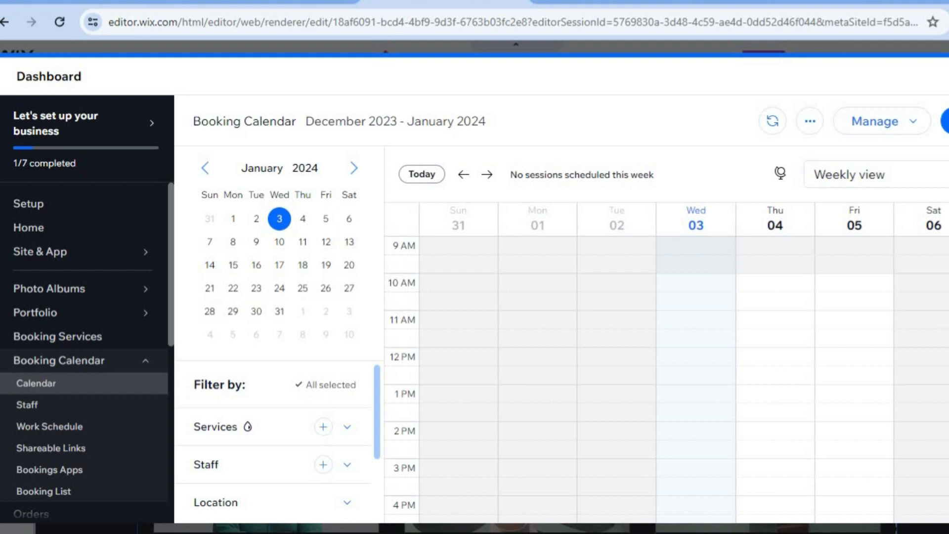
left_click(948, 76)
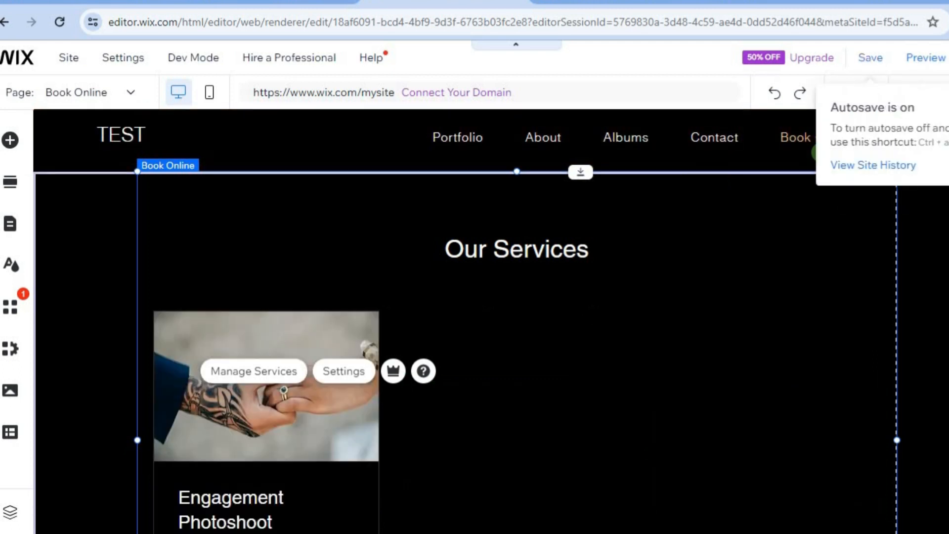
Step: Preview the site and check the Engagement Photoshoot service on the Book Online page
left_click(933, 60)
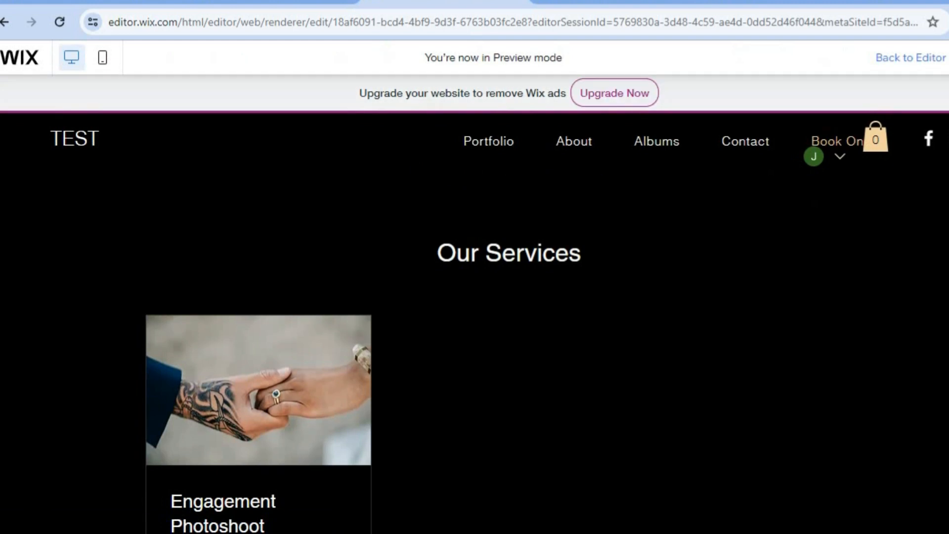
scroll(475, 322, "down", 3)
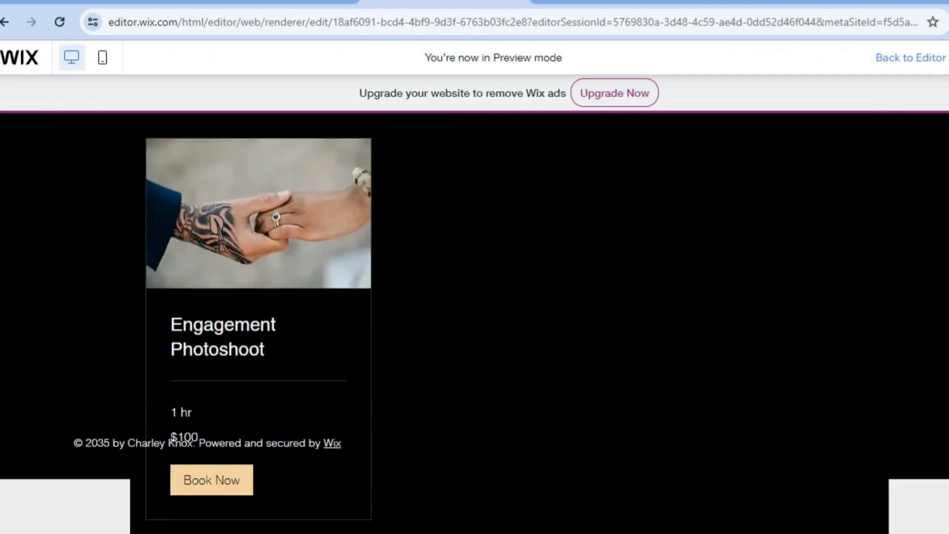
scroll(475, 321, "up", 3)
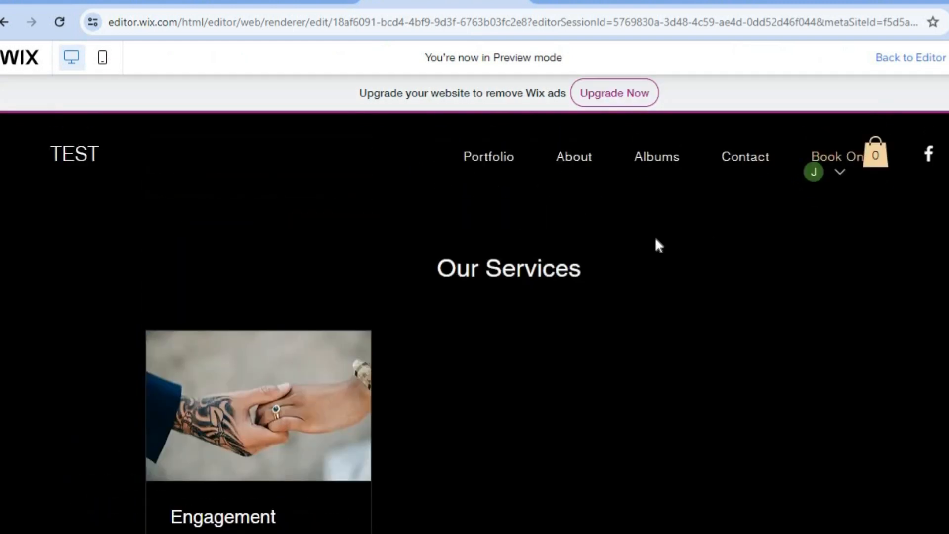
Step: View the Portfolio page in the preview and examine the options in the member account menu
left_click(493, 156)
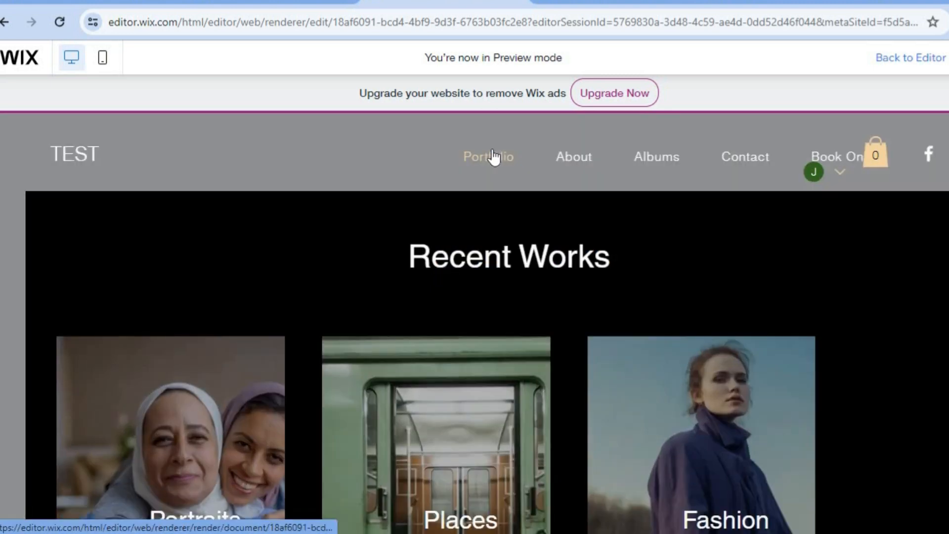
scroll(503, 324, "down", 5)
scroll(503, 323, "up", 5)
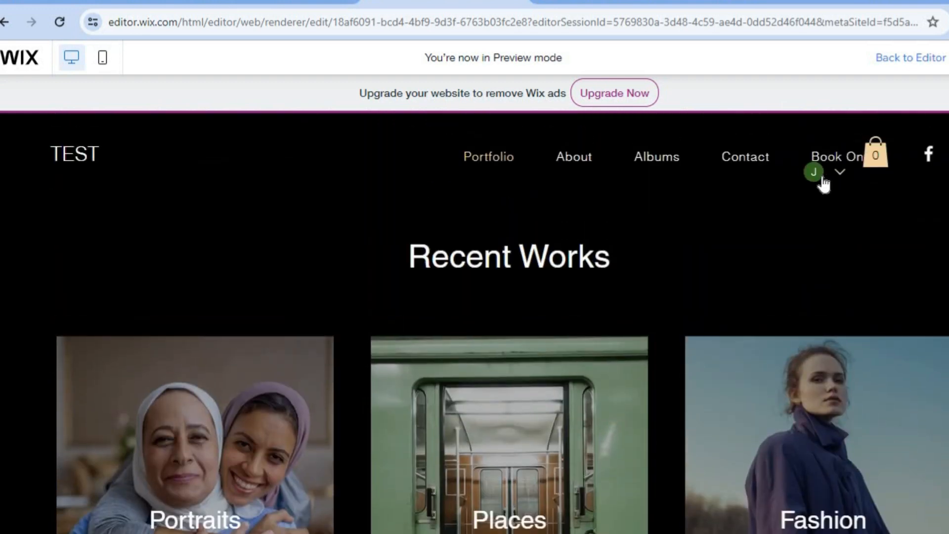
left_click(842, 173)
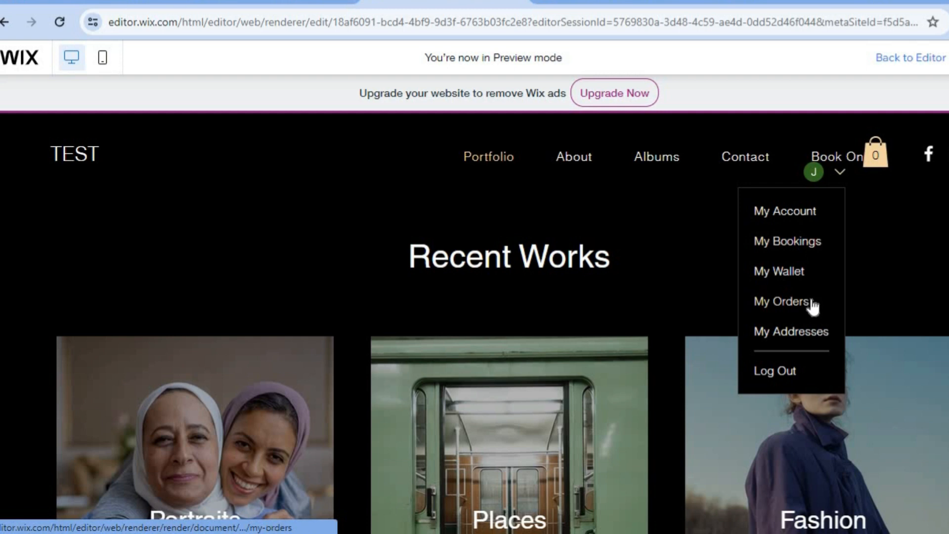
left_click(397, 193)
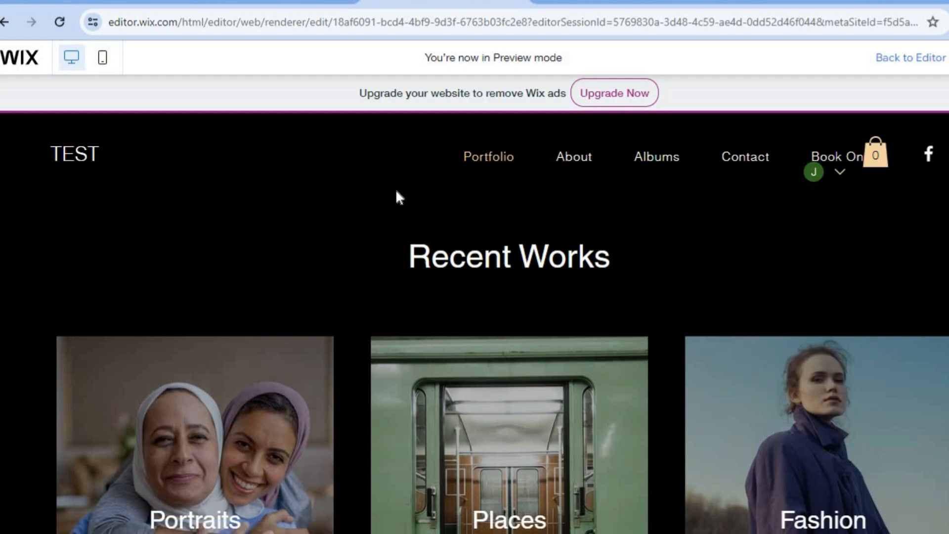